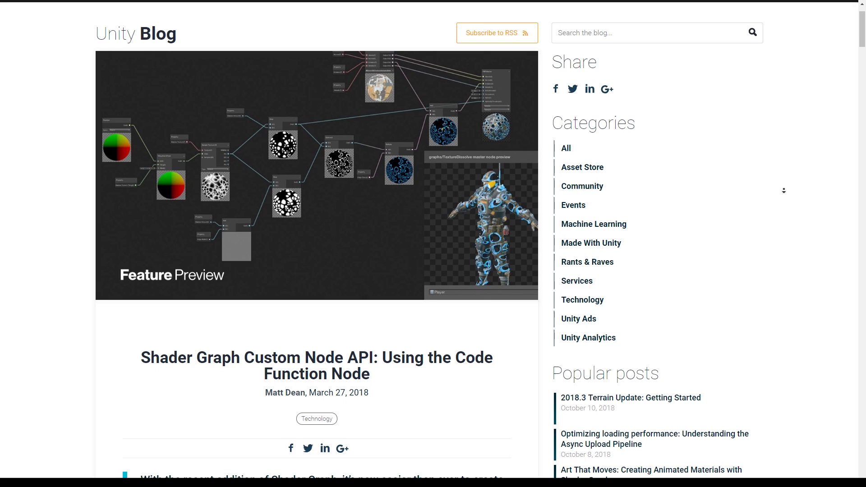
Read the Unity Blog articles on the Shader Graph Custom Node API and the introduction to Shader Graph
scroll(778, 199, "down", 1)
scroll(778, 198, "down", 17)
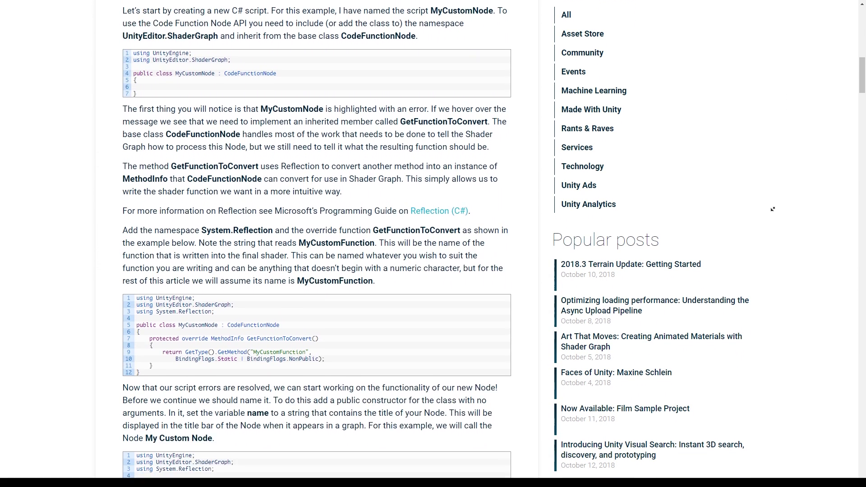
scroll(773, 211, "down", 18)
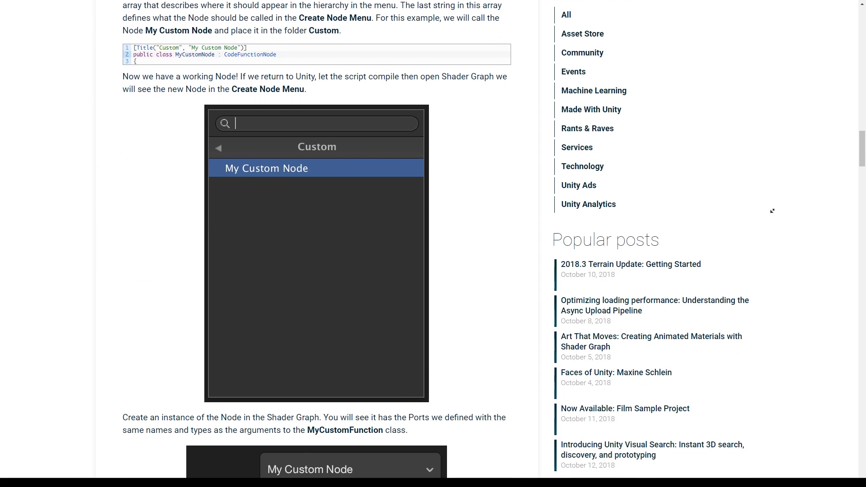
scroll(772, 204, "down", 6)
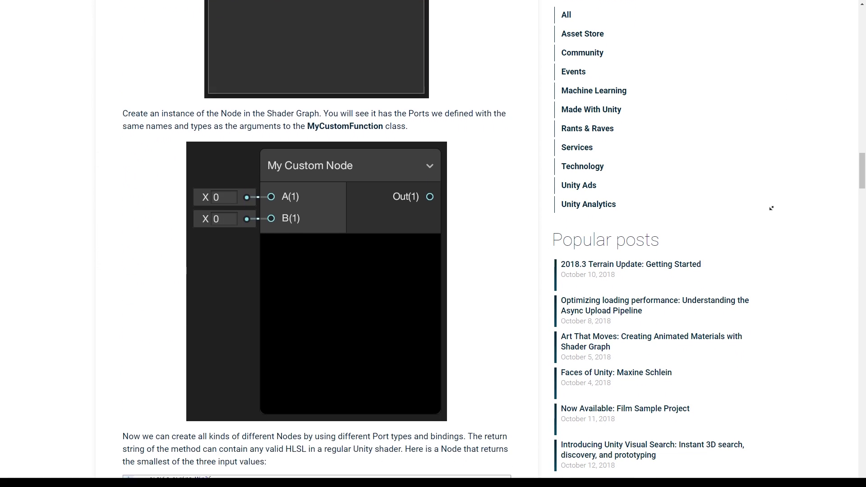
scroll(321, 307, "down", 4)
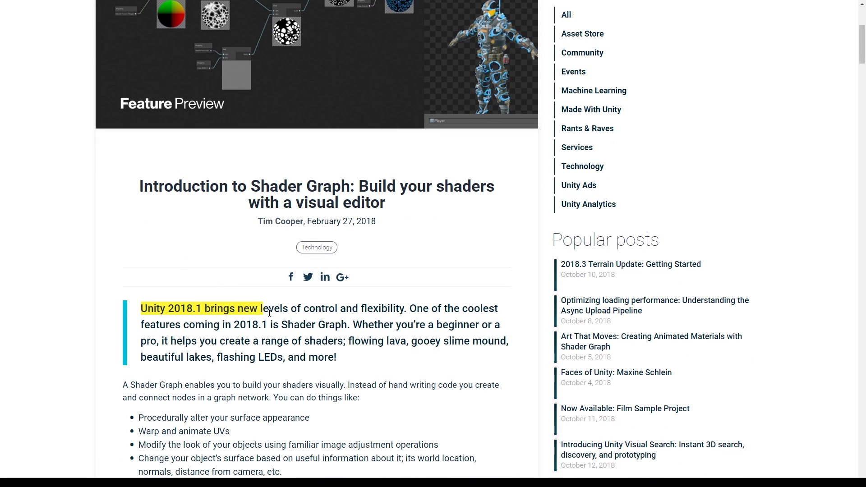
left_click_drag(271, 312, 306, 320)
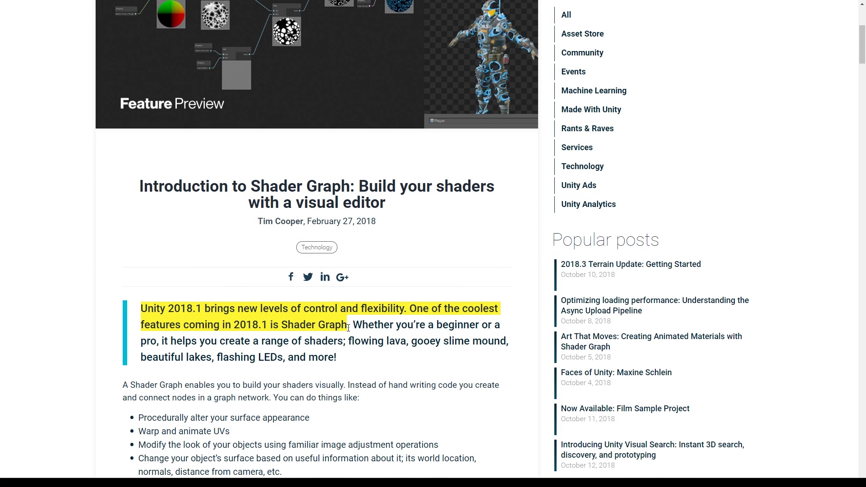
scroll(348, 329, "down", 1)
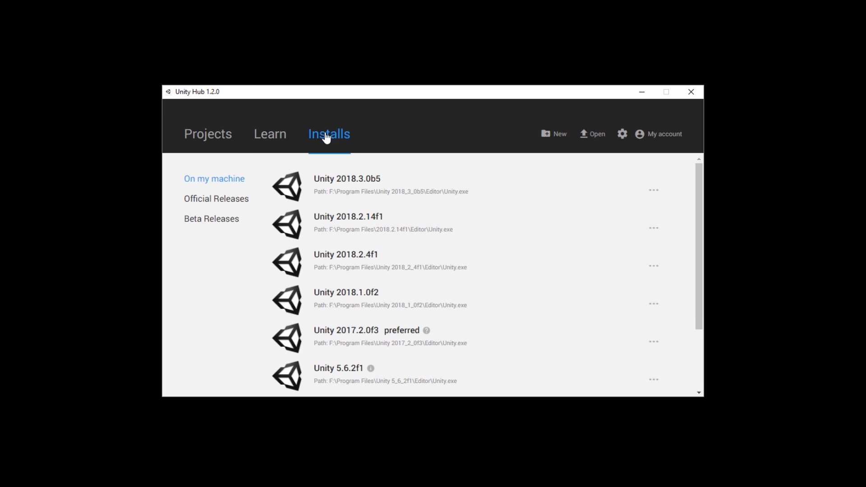
Look through the Unity versions installed in Unity Hub and those offered in the Unity download archive
scroll(348, 190, "down", 2)
scroll(367, 246, "up", 1)
scroll(366, 245, "up", 1)
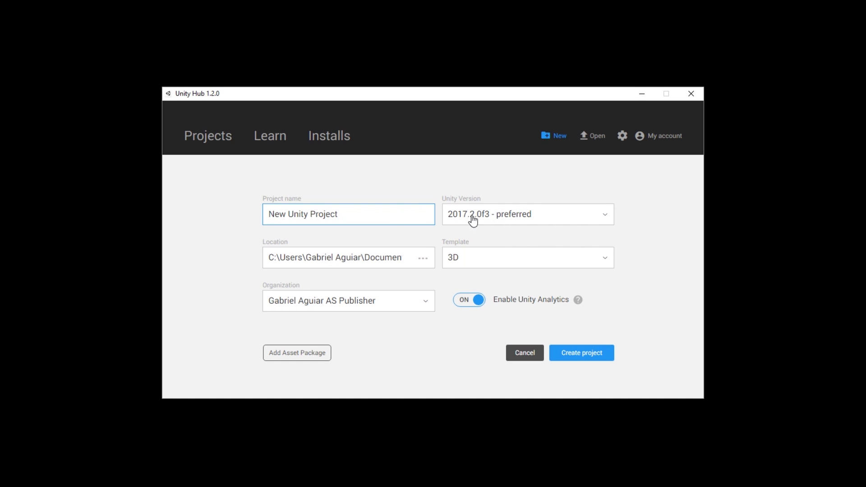
Create a project named ShaderGraph_Intro with Unity 2018.2.14f1 and the High-Definition RP (Preview) template
left_click(473, 220)
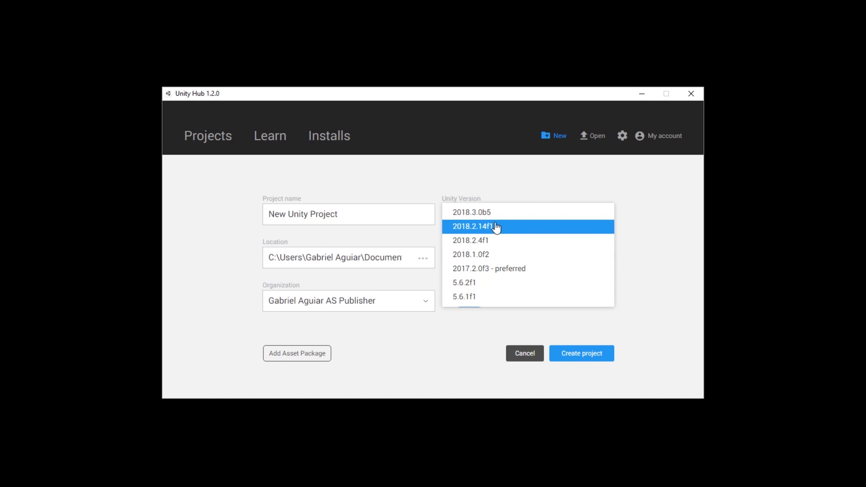
left_click(496, 224)
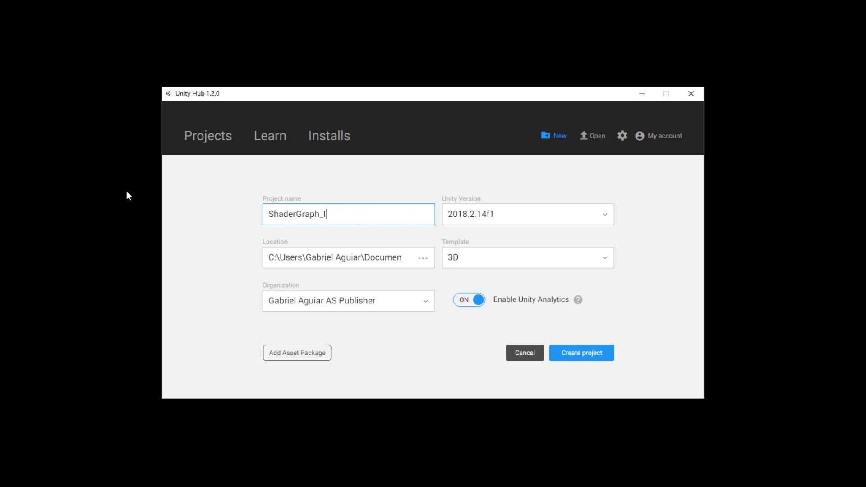
left_click(545, 264)
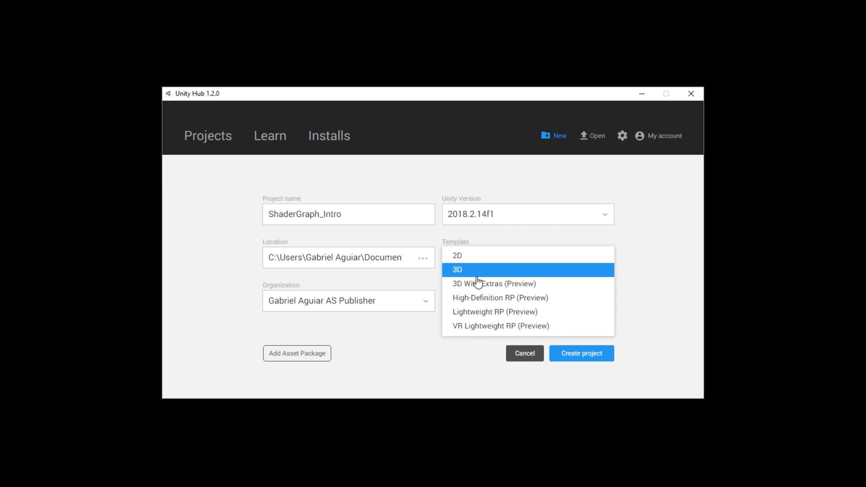
left_click(478, 299)
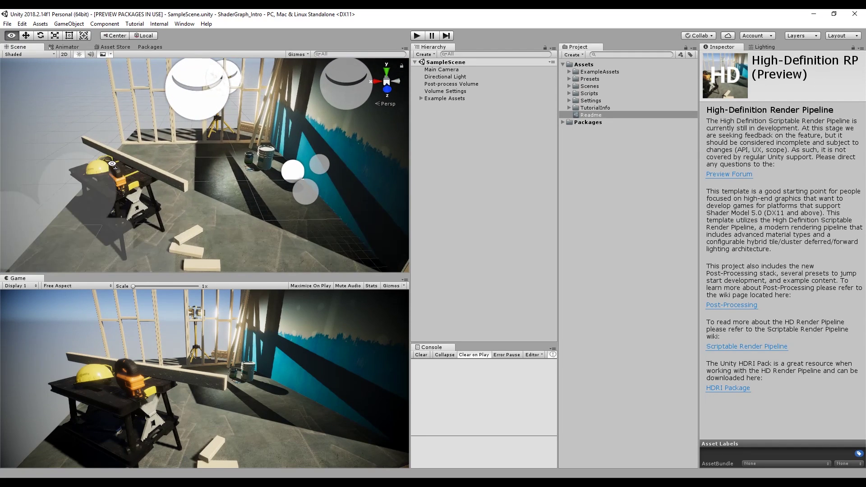
Open the Package Manager and install Shadergraph 3.0.0 from the list of all packages
left_click(152, 46)
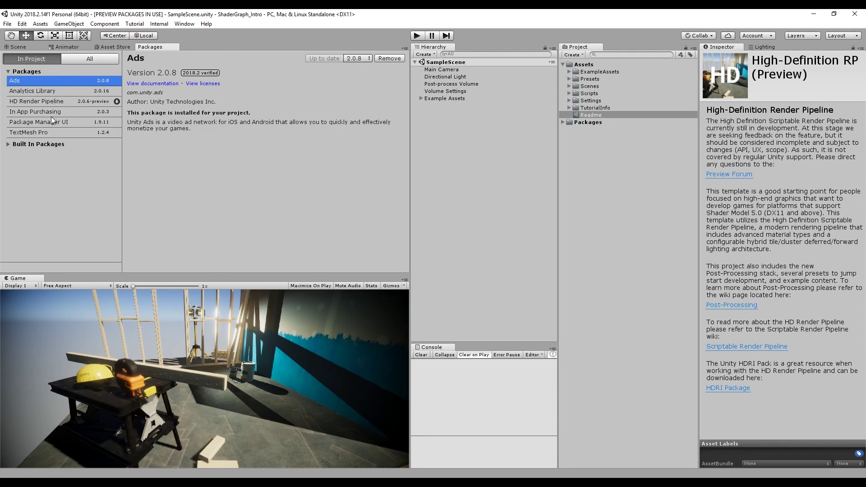
left_click(179, 24)
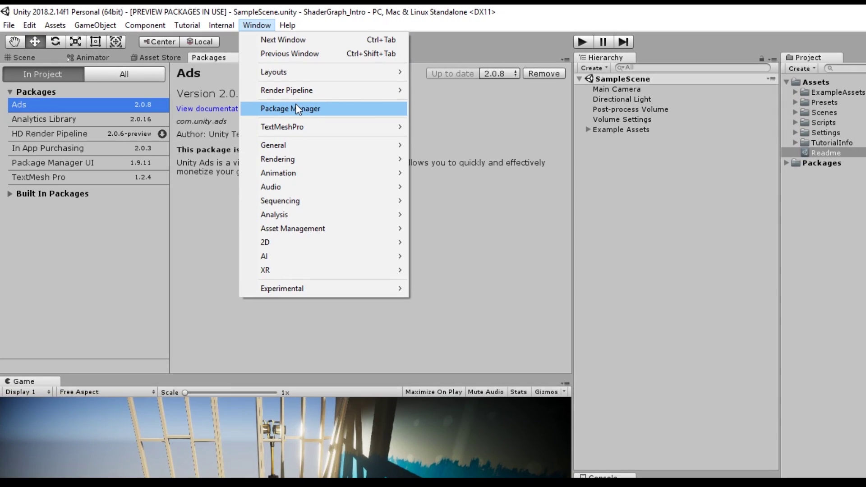
left_click(296, 107)
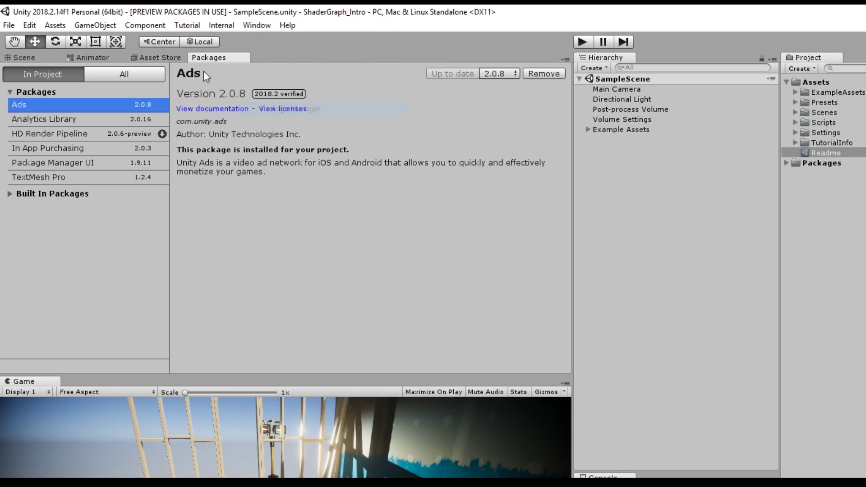
left_click(87, 73)
left_click(66, 75)
left_click(101, 74)
scroll(100, 256, "down", 5)
scroll(98, 270, "down", 8)
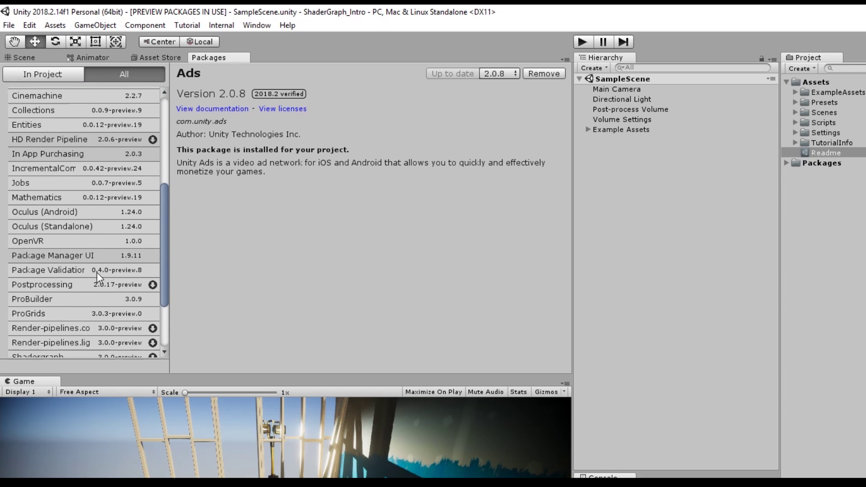
left_click(46, 274)
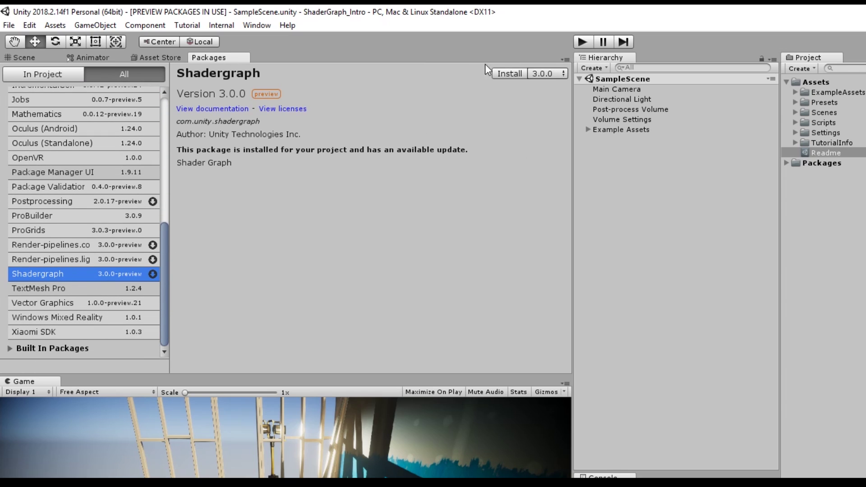
left_click(509, 75)
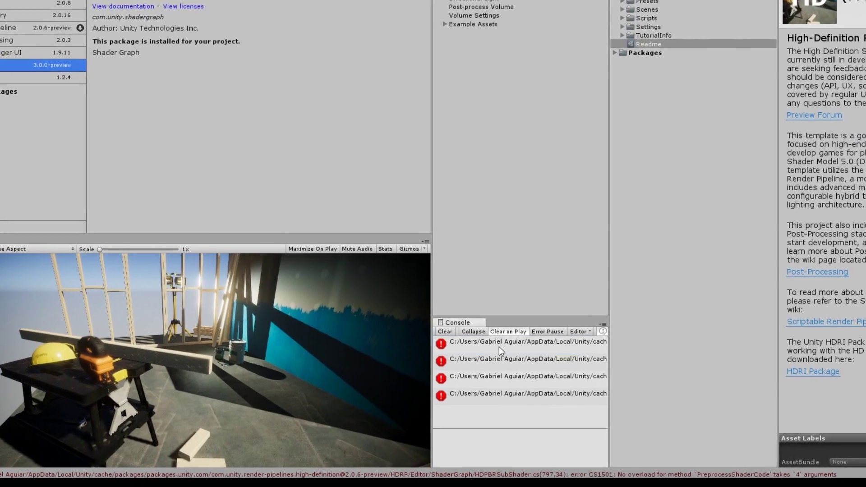
Select the first error in the Console and enlarge the Console to read its message
left_click(468, 366)
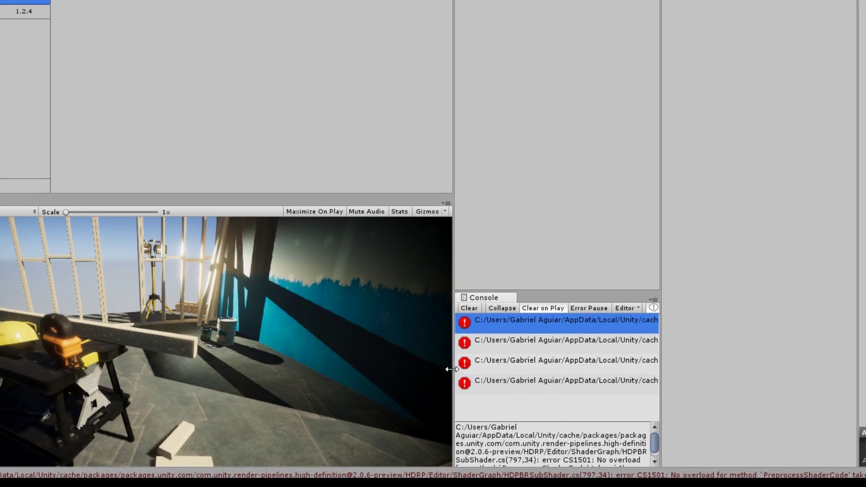
left_click_drag(452, 369, 378, 369)
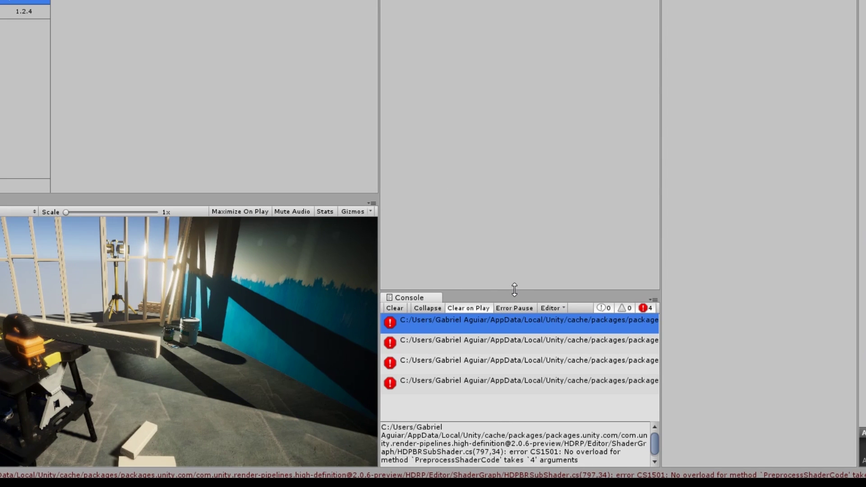
left_click_drag(513, 290, 514, 261)
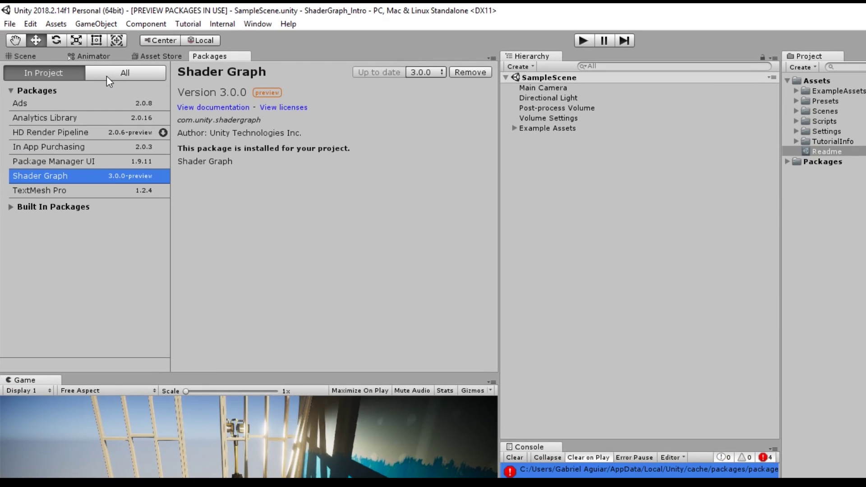
Update the HD Render Pipeline package to version 3.0.0
left_click(124, 72)
scroll(61, 187, "down", 5)
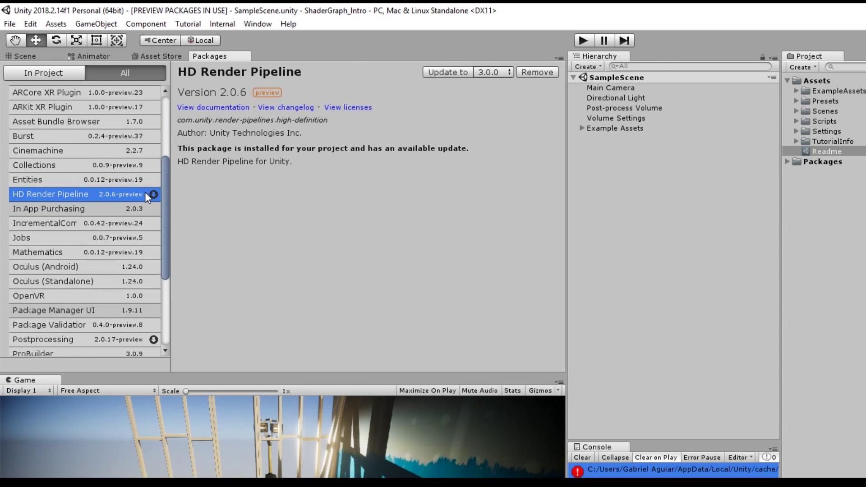
left_click(455, 72)
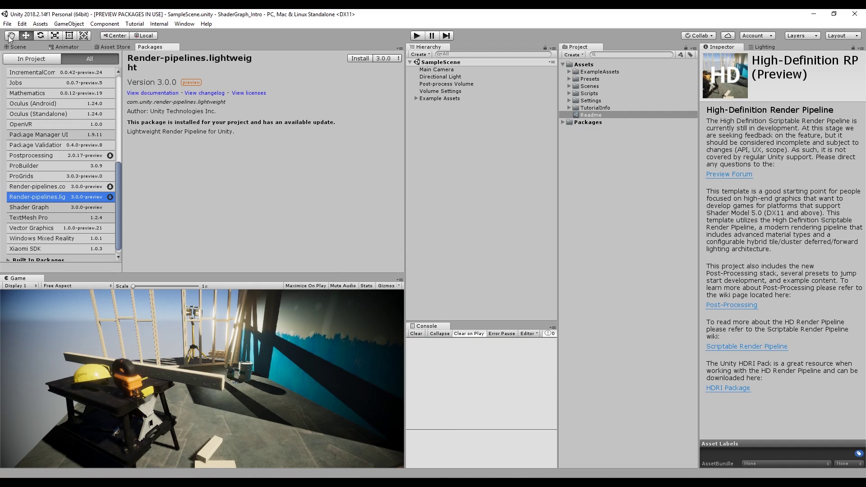
Return to the Scene view and bring up the shader types that can be created in the Assets folder
left_click(18, 46)
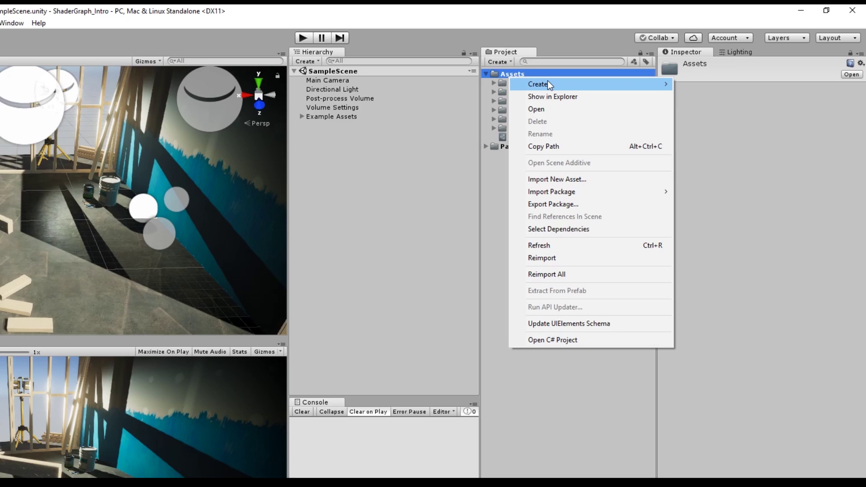
mouse_move(621, 71)
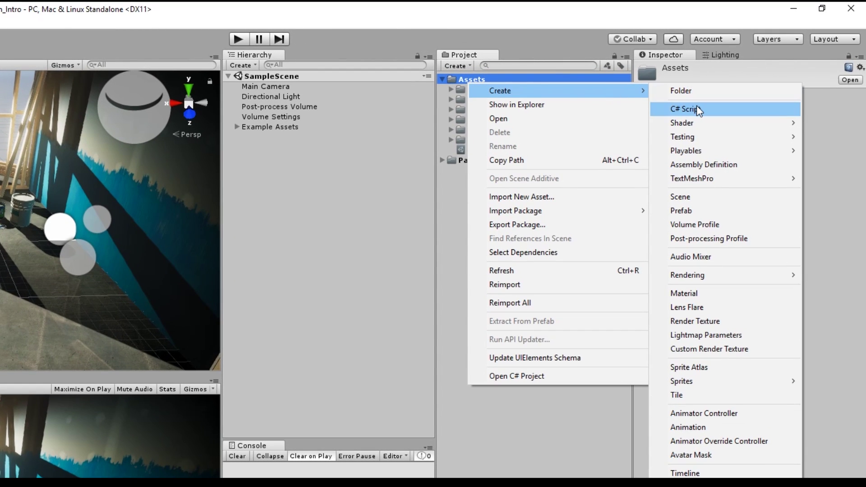
mouse_move(710, 121)
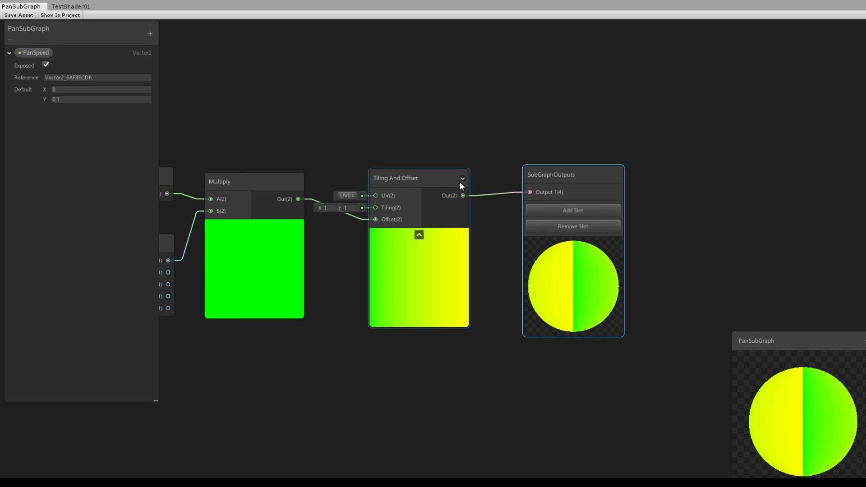
Review the PanSubGraph sub graph and add a PanSubGraph node to the TestShader01 graph above Tiling And Offset
scroll(460, 181, "down", 1)
middle_click_drag(410, 154, 463, 162)
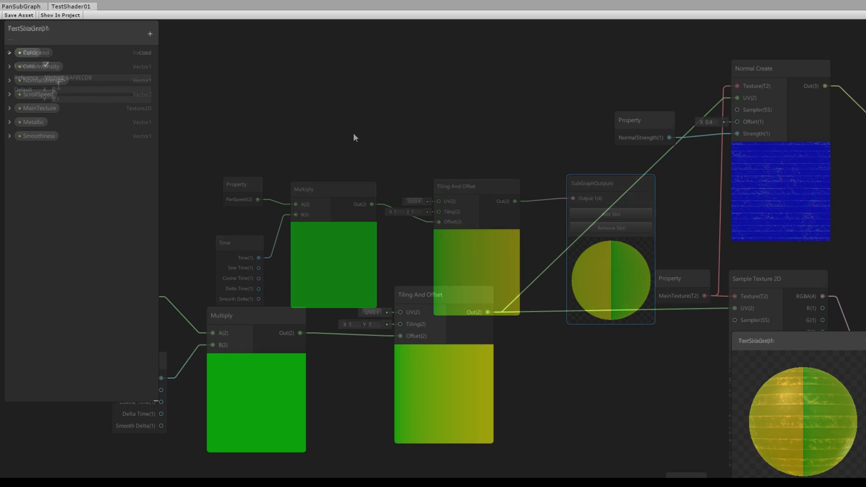
key("space")
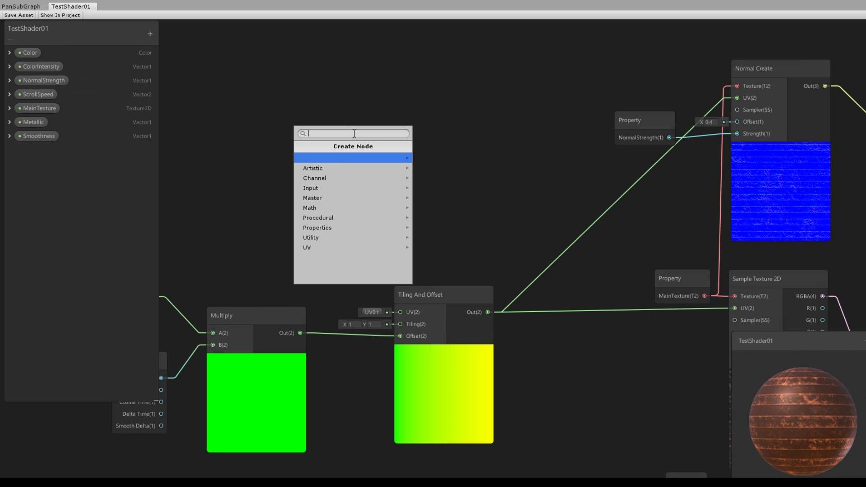
type("pan")
left_click(324, 158)
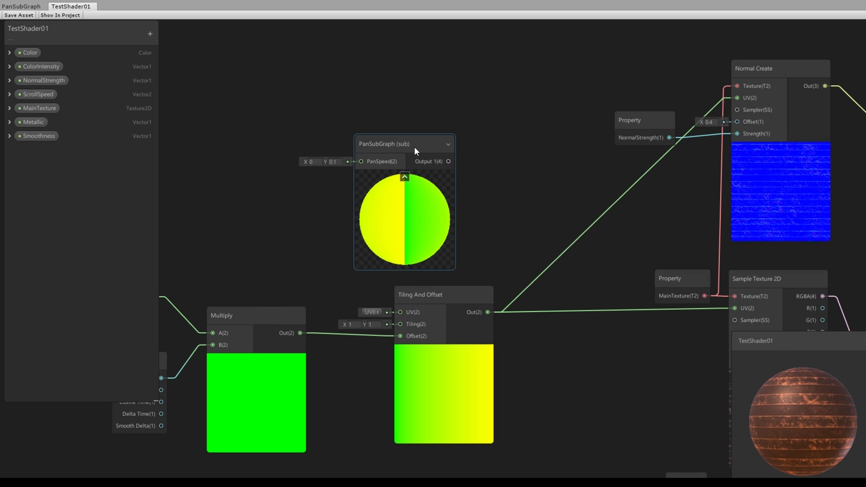
Switch the Sample Texture 2D node's UV input between the PanSubGraph and Tiling And Offset outputs, ending on PanSubGraph
left_click_drag(474, 160, 732, 309)
middle_click_drag(686, 345, 522, 316)
left_click_drag(324, 282, 570, 274)
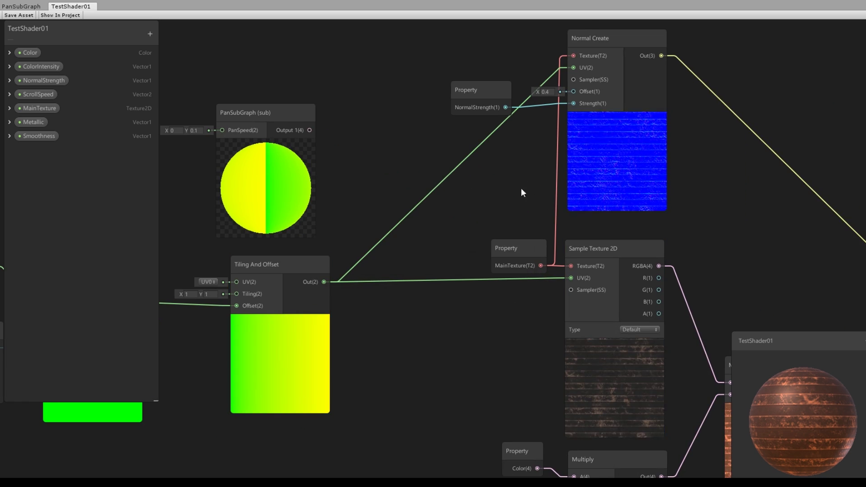
left_click_drag(310, 131, 579, 270)
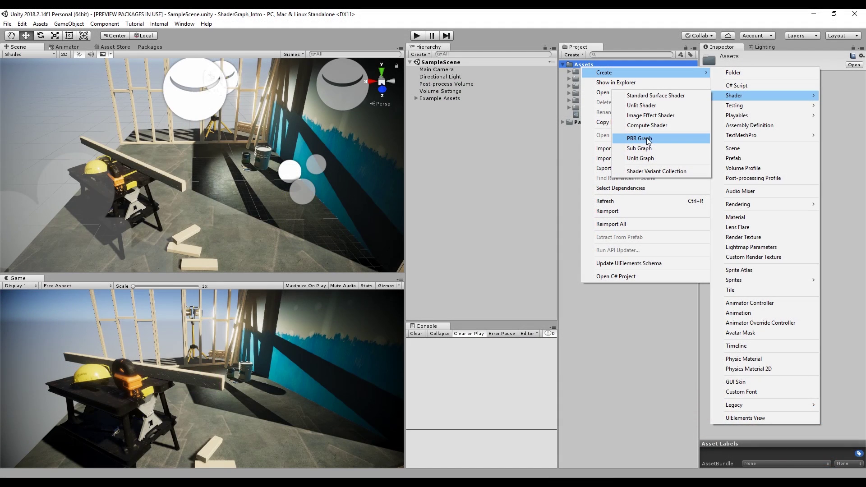
Create a PBR Graph named TestShader01 in the Assets folder and open it in the shader editor
left_click(648, 139)
type("TestShader01")
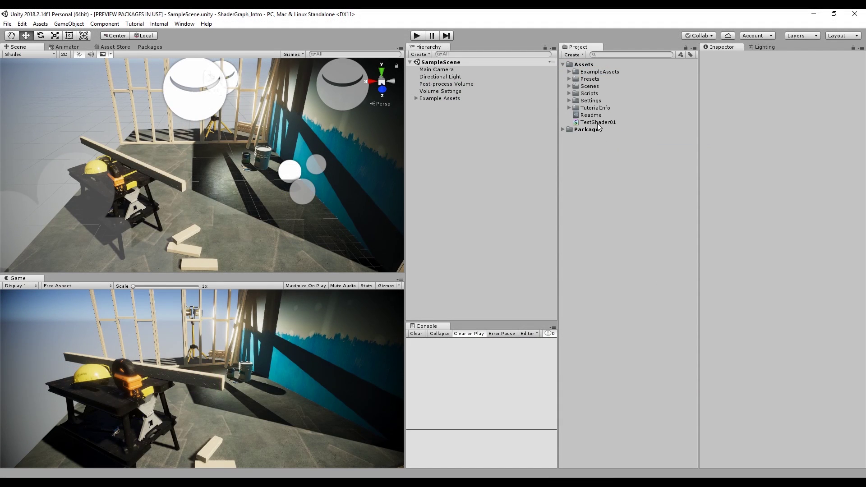
left_click(598, 123)
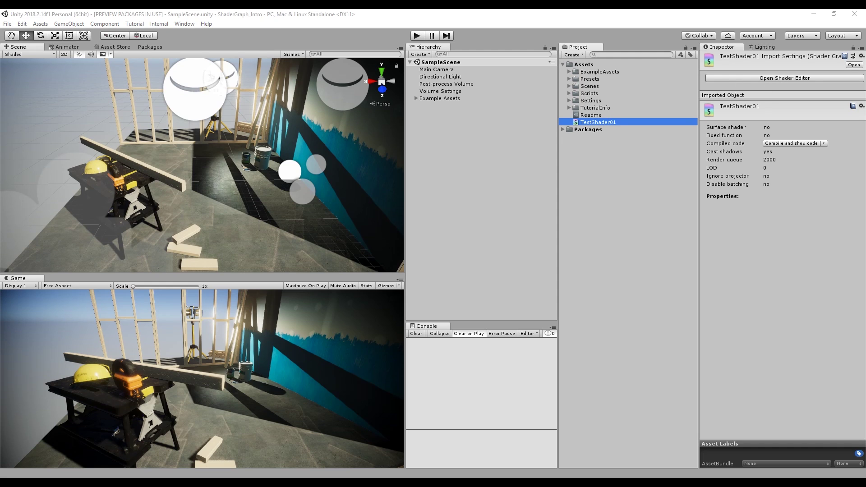
Bring the TestShader01 graph window over the main editor and enlarge its shader preview and property blackboard
left_click_drag(865, 36, 103, 19)
left_click_drag(736, 373, 728, 361)
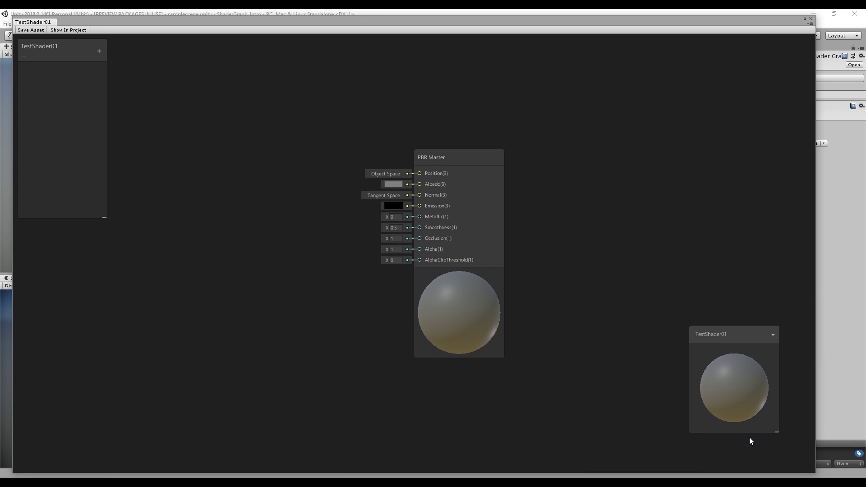
left_click_drag(777, 432, 820, 470)
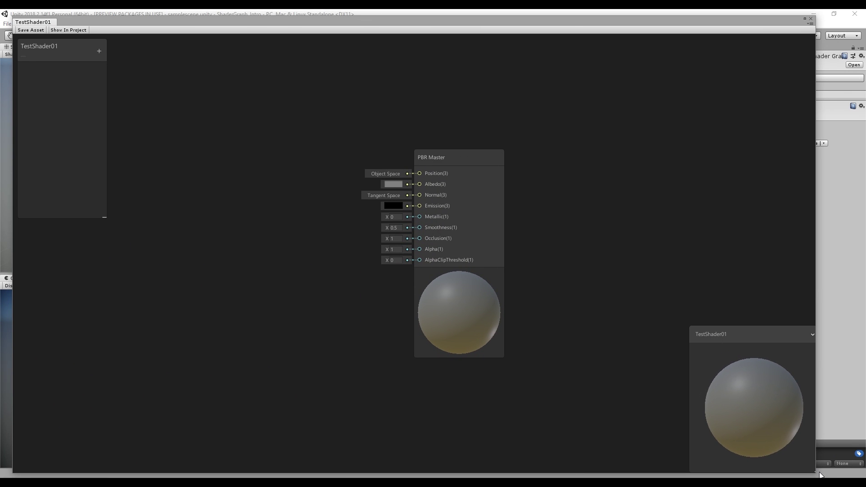
left_click_drag(751, 336, 741, 332)
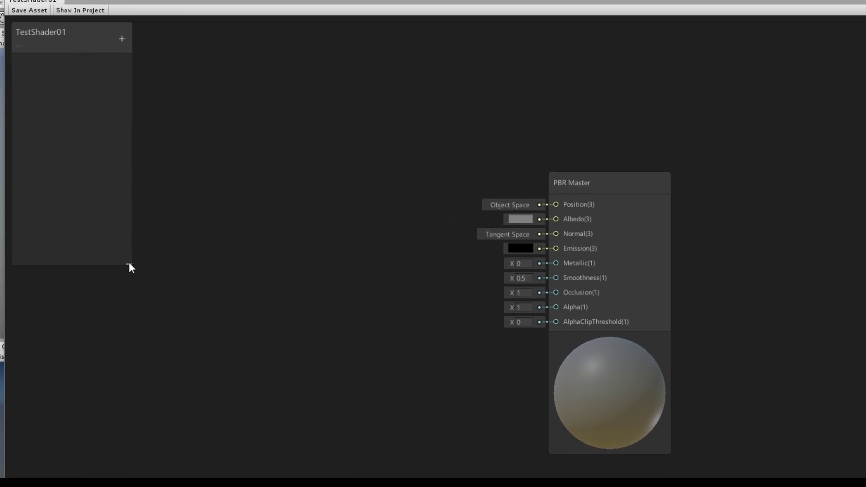
left_click_drag(135, 271, 183, 348)
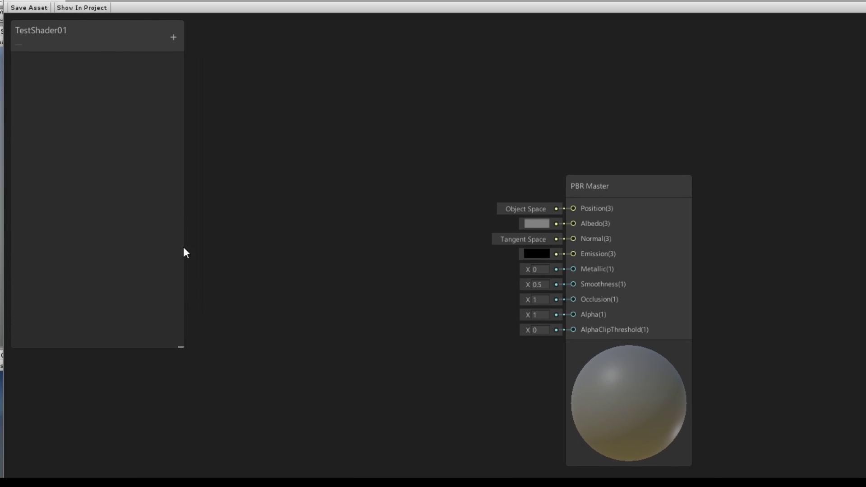
Add an exposed Vector1 property named Float to the TestShader01 graph and save the asset
left_click(173, 39)
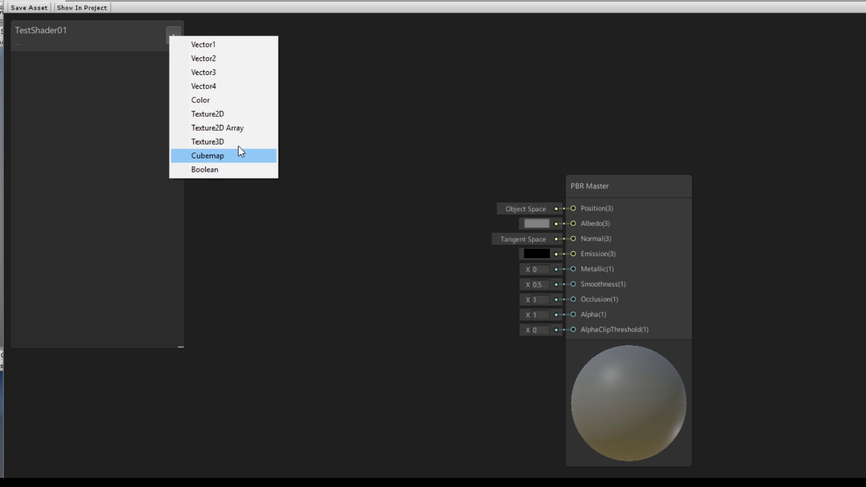
left_click(244, 46)
type("Float")
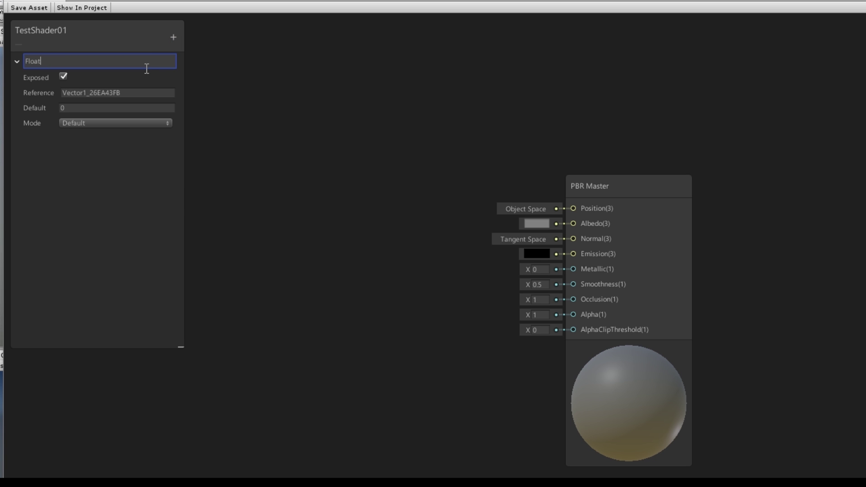
key("Return")
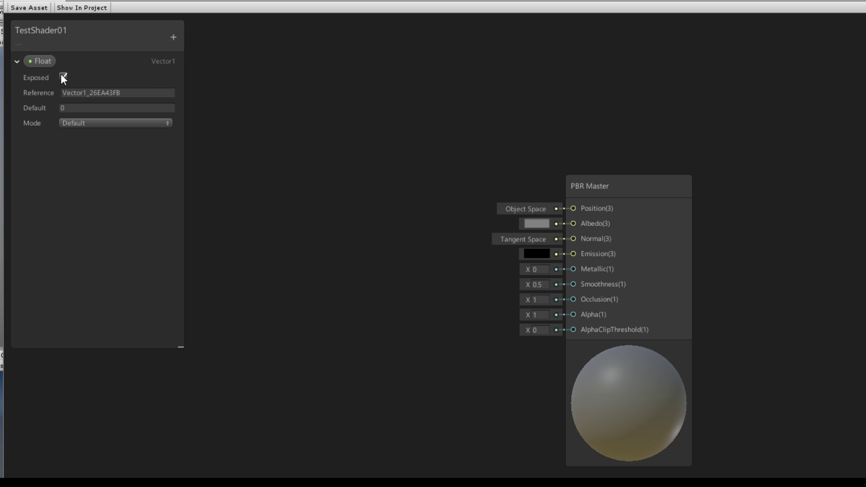
left_click(38, 7)
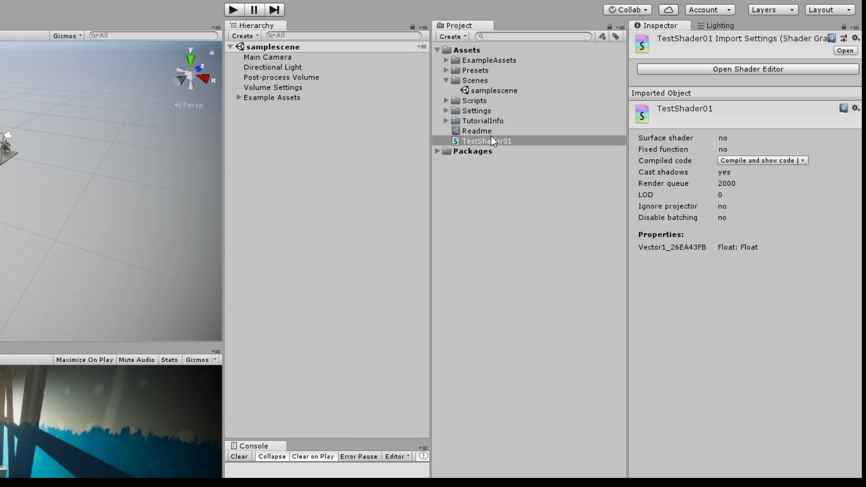
Create a material from the TestShader01 shader graph in the Assets folder
right_click(479, 143)
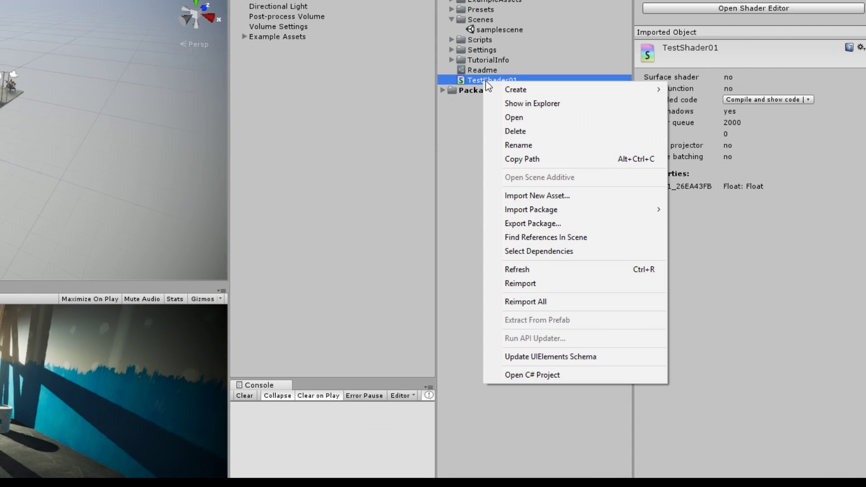
mouse_move(513, 149)
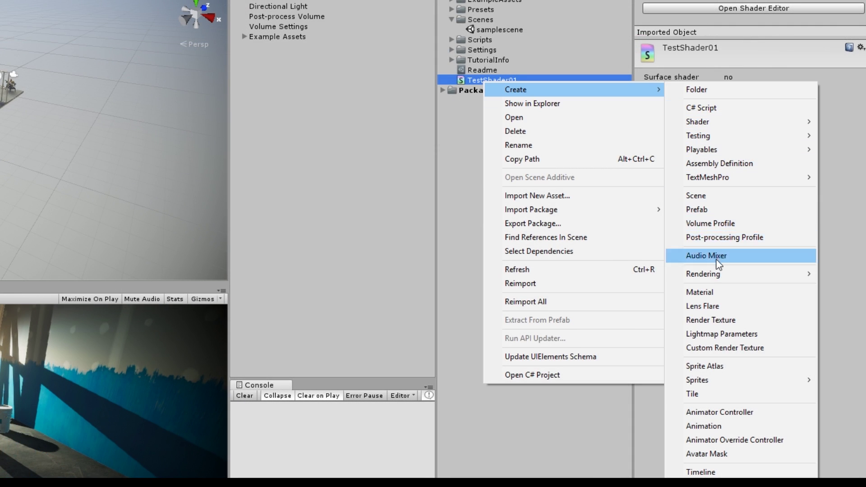
left_click(717, 291)
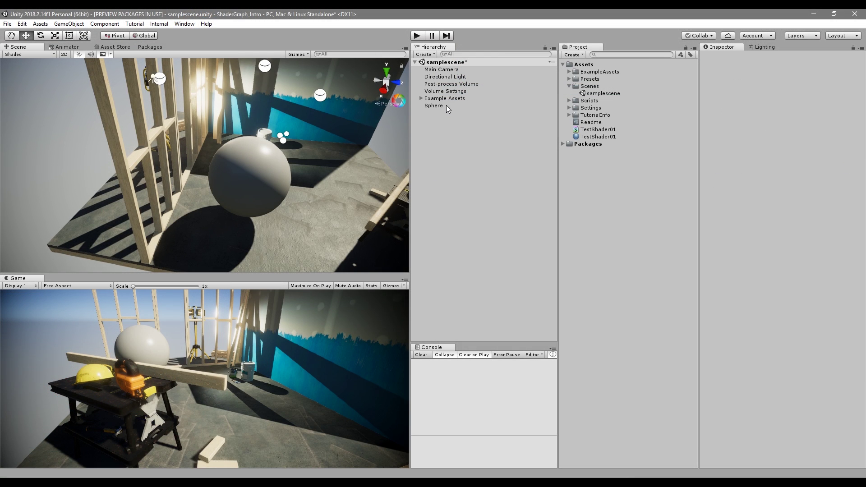
Assign the TestShader01 material to the scene's Sphere as Element 0 and expand the material's settings
left_click(447, 106)
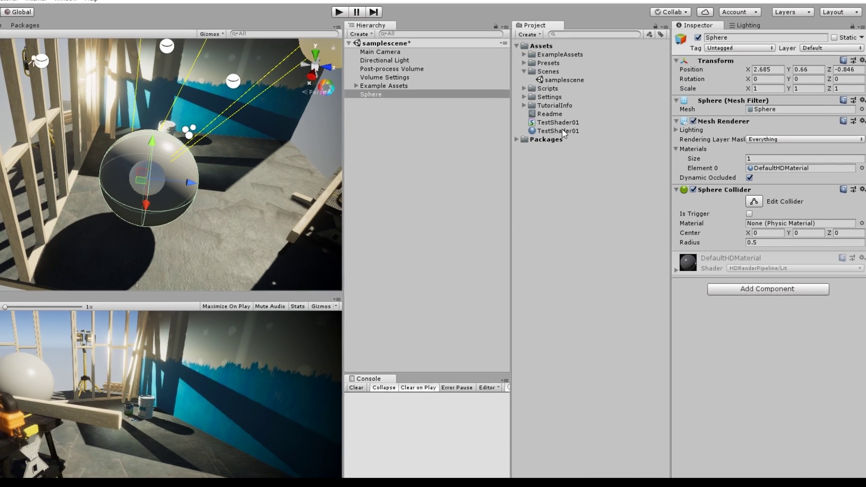
left_click_drag(562, 129, 770, 165)
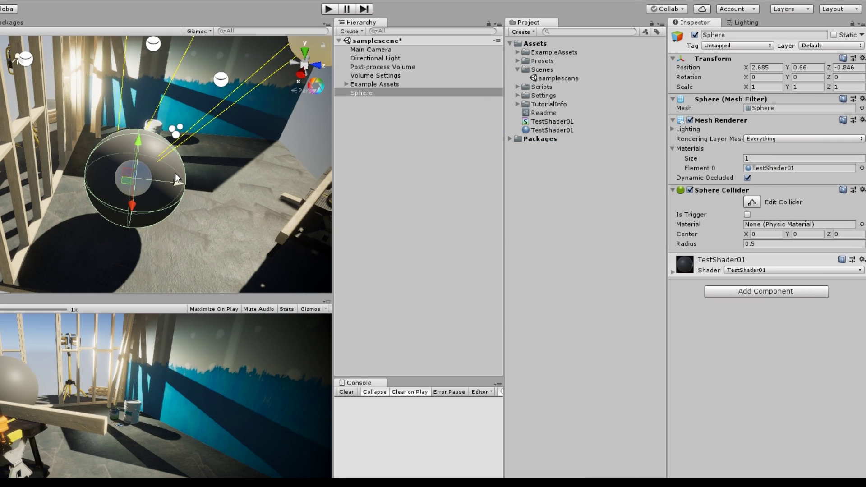
left_click_drag(179, 181, 331, 154, "alt")
left_click(345, 148)
left_click(366, 93)
left_click(697, 281)
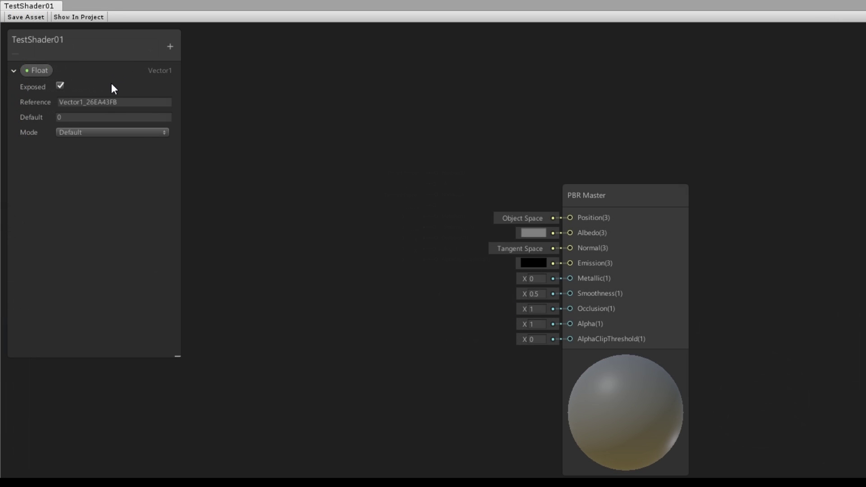
Place the Float property in the graph beside the PBR Master and connect it to the Metallic input
left_click_drag(41, 70, 387, 275)
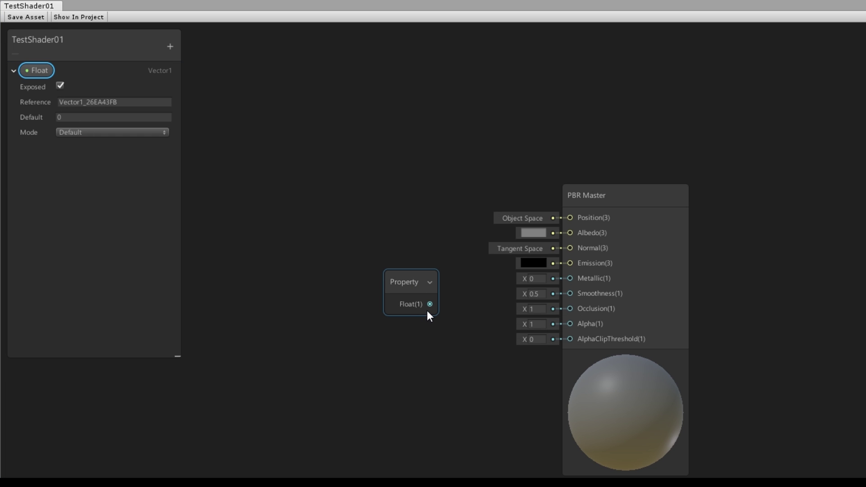
left_click_drag(430, 304, 576, 277)
left_click_drag(422, 283, 483, 257)
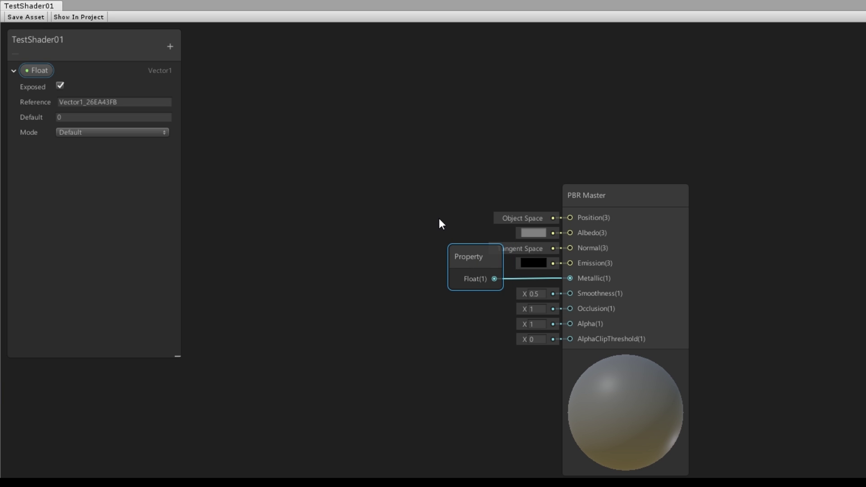
Rename the Float property to Metallic and save the shader graph asset
double_click(36, 70)
type("Metallic")
key("Return")
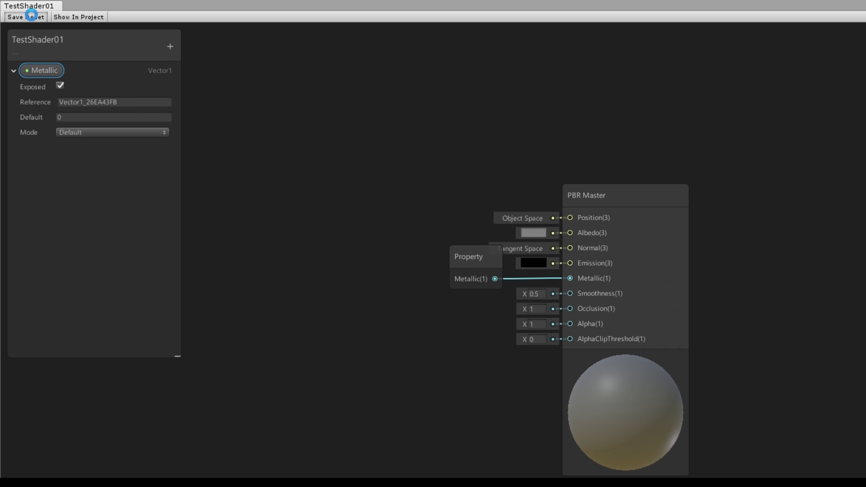
left_click(30, 17)
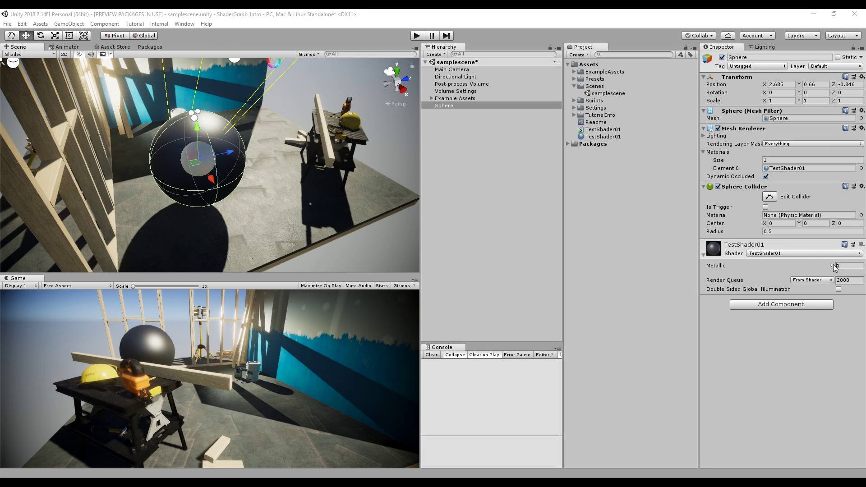
Switch the Metallic property to Slider mode with Min -5 and Max 5, and try out Metallic values on the sphere's material
left_click_drag(833, 265, 776, 278)
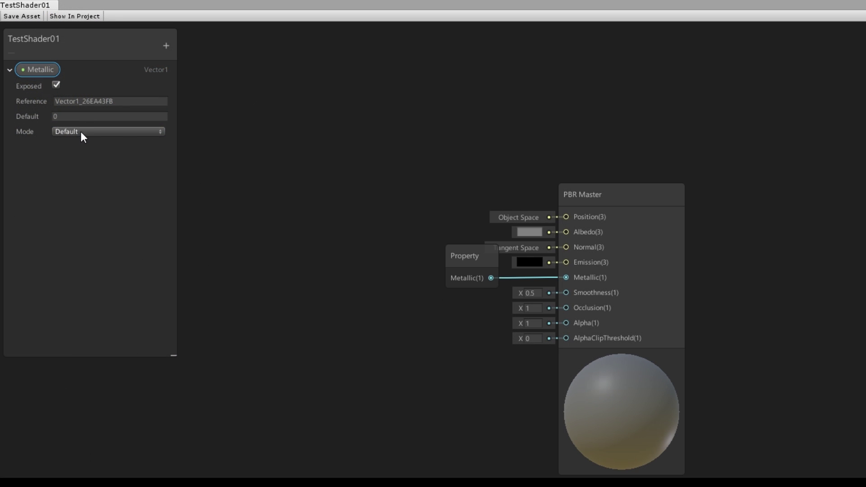
left_click(80, 132)
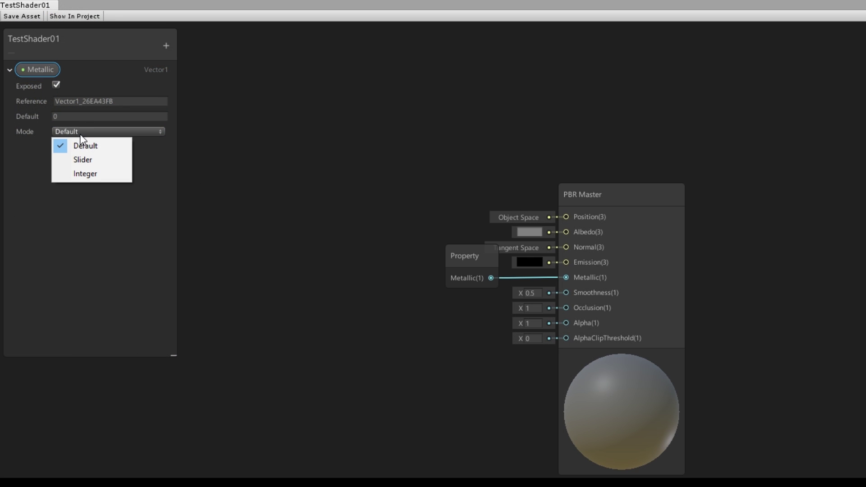
left_click(90, 162)
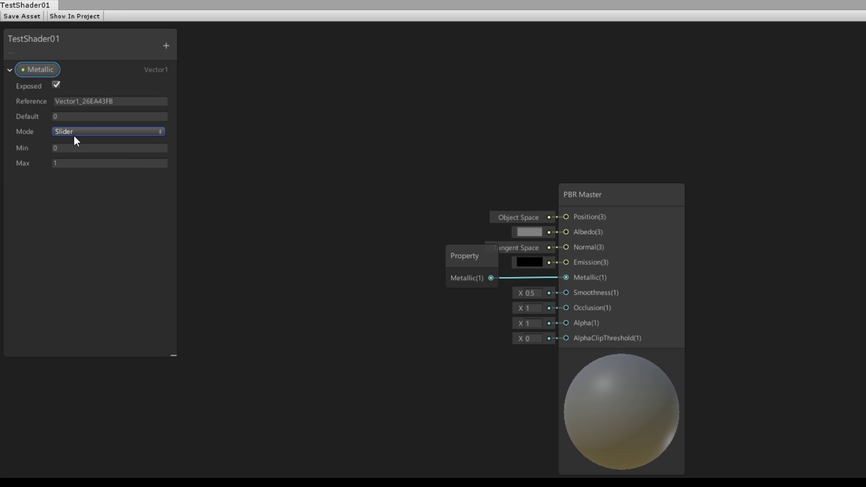
left_click(76, 145)
type("-1")
left_click(73, 161)
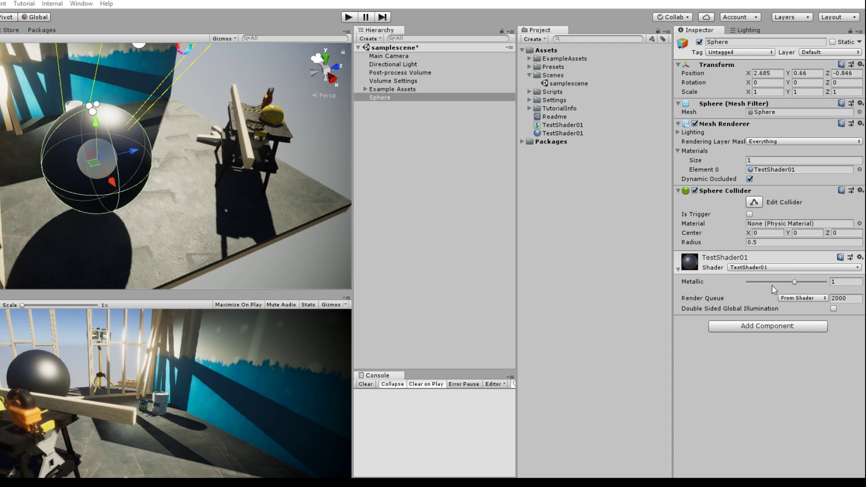
mouse_move(793, 282)
left_mouse_down()
mouse_move(753, 285)
mouse_move(787, 286)
left_mouse_up()
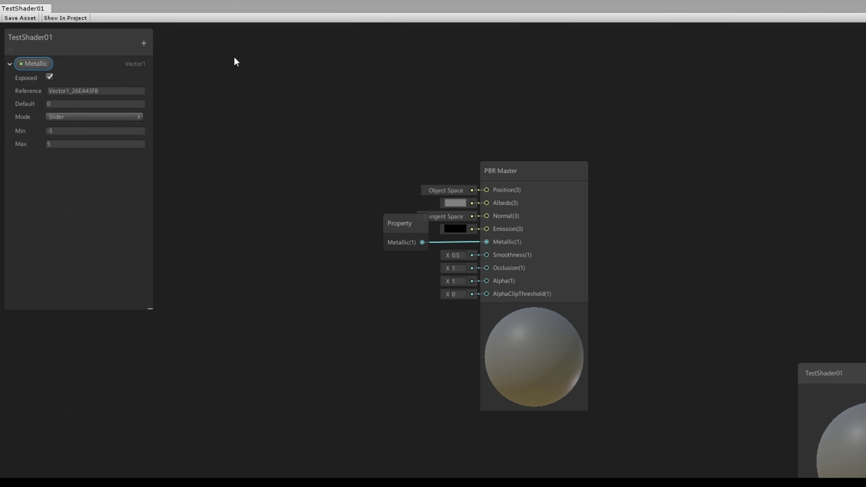
Add a Texture2D property named MainTexture, listed above Metallic, and place its node in the graph
left_click(144, 43)
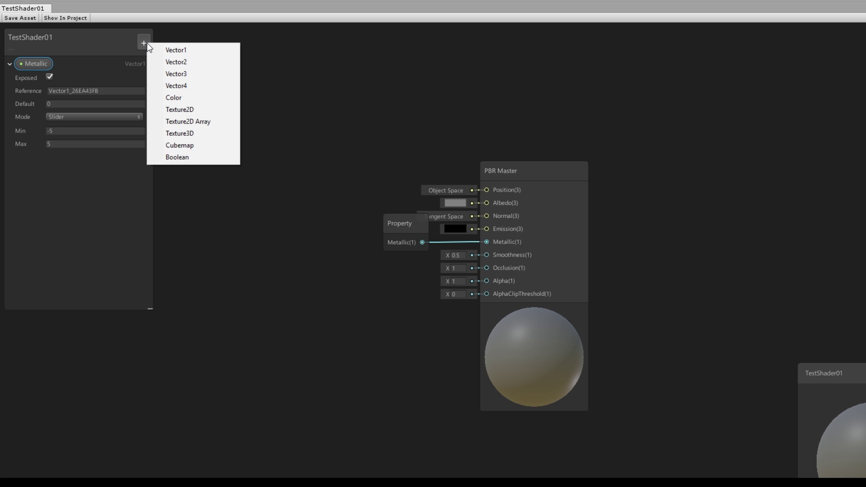
left_click(202, 109)
type("MainTexture")
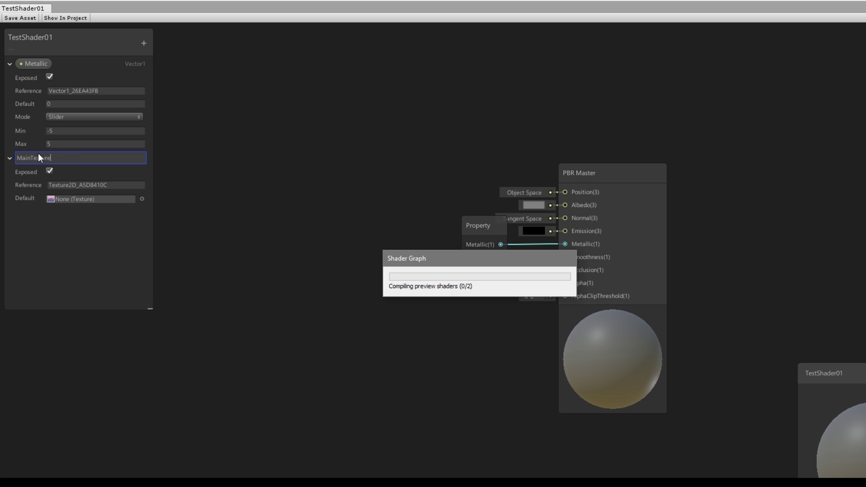
key("Return")
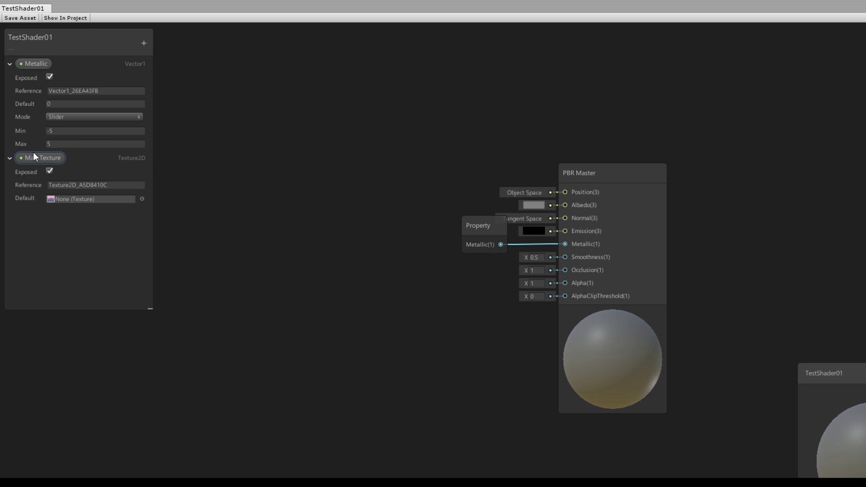
left_click_drag(36, 155, 222, 152)
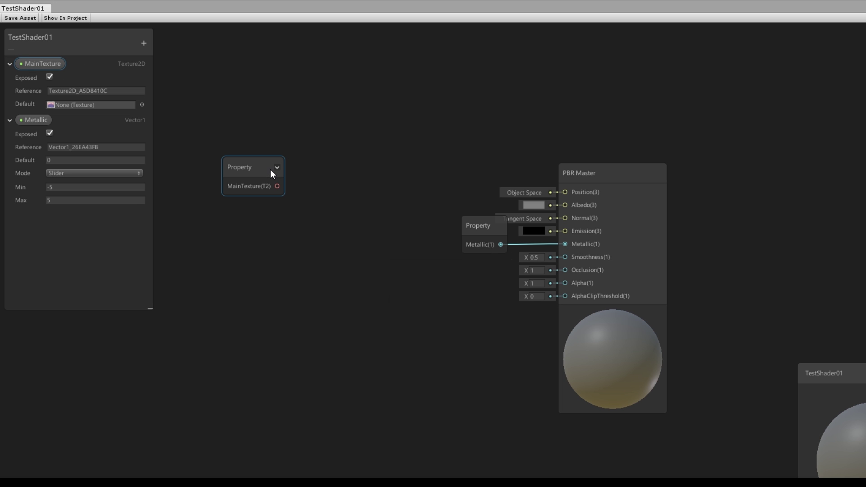
left_click_drag(270, 169, 565, 205)
Link MainTexture to the PBR Master's Albedo input through a new Sample Texture 2D node, using its RGBA output
left_click(302, 125)
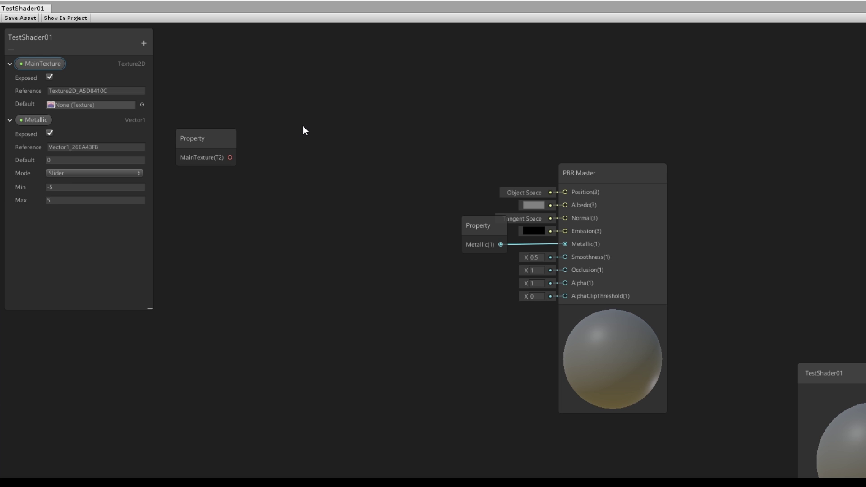
key("space")
type("text")
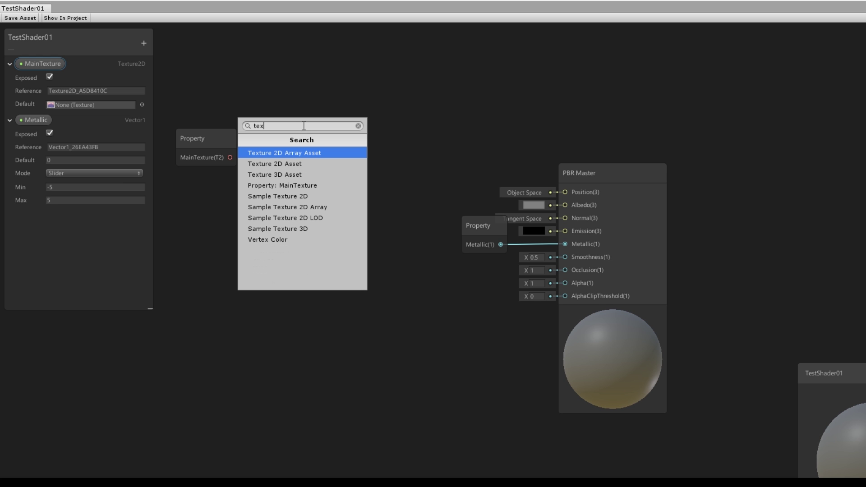
left_click(288, 196)
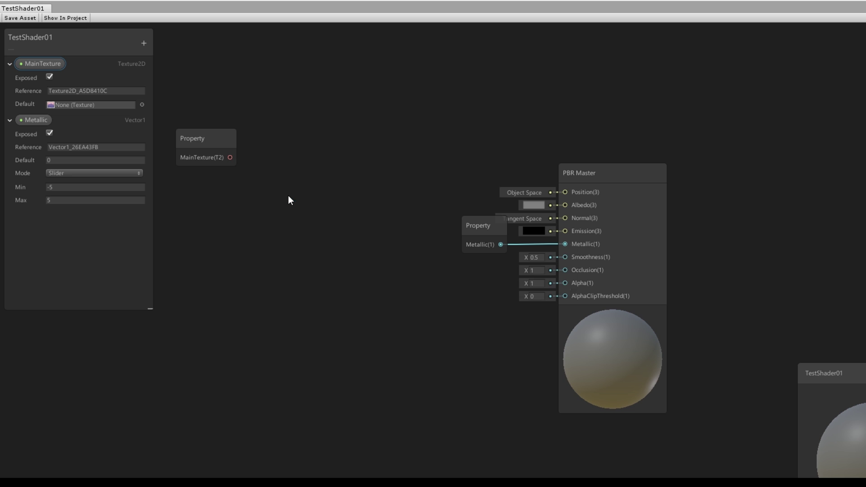
left_click_drag(342, 137, 340, 130)
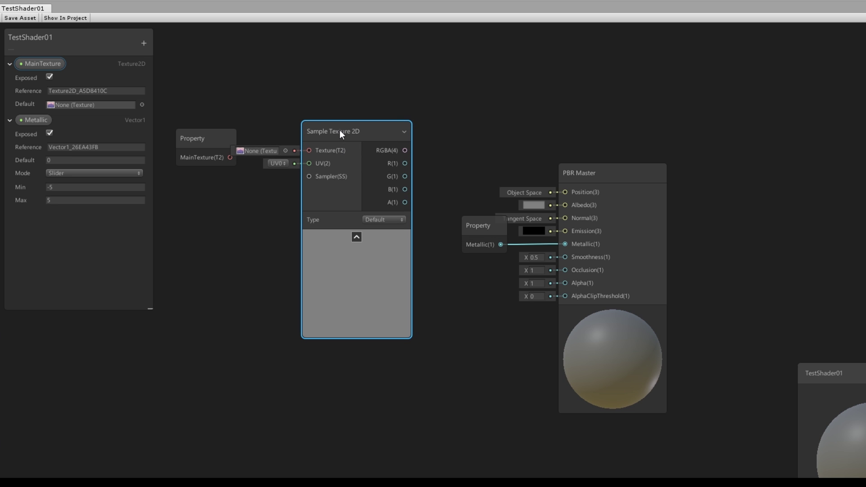
left_click_drag(218, 134, 289, 130)
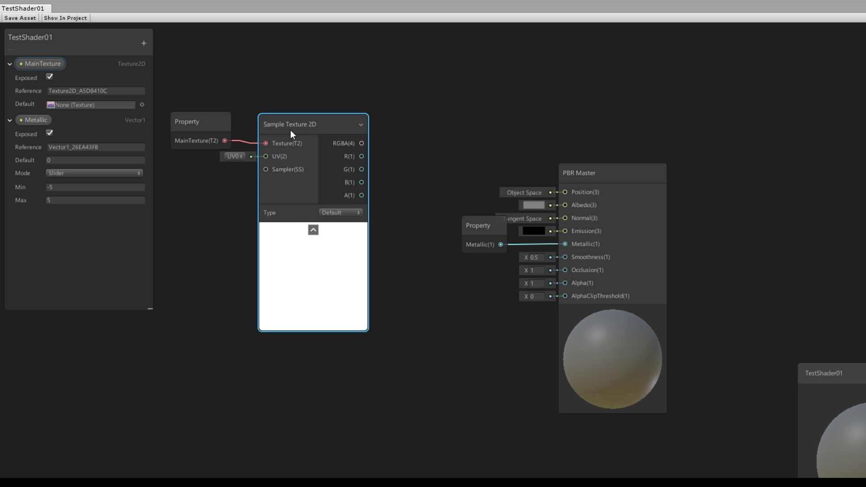
left_click_drag(363, 144, 568, 209)
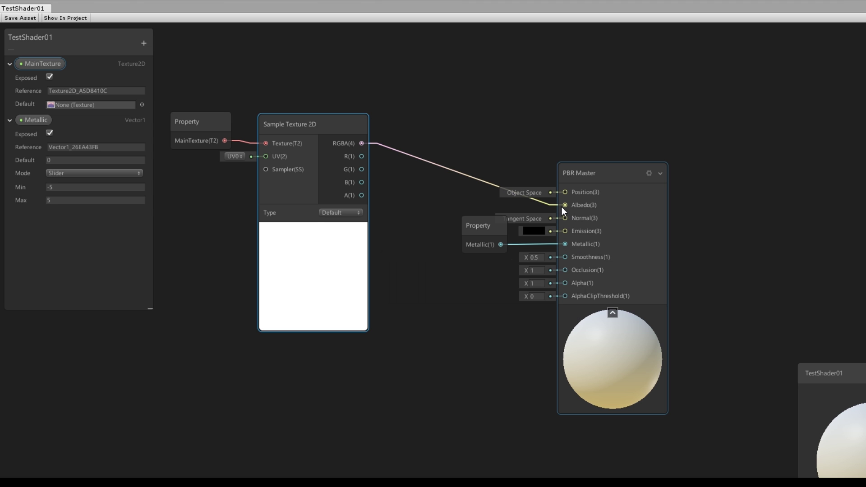
Set the MainTexture default to PlasticRidges_Albedo and the Metallic default to 0.5, with the Metallic node beside the PBR Master
left_click(142, 104)
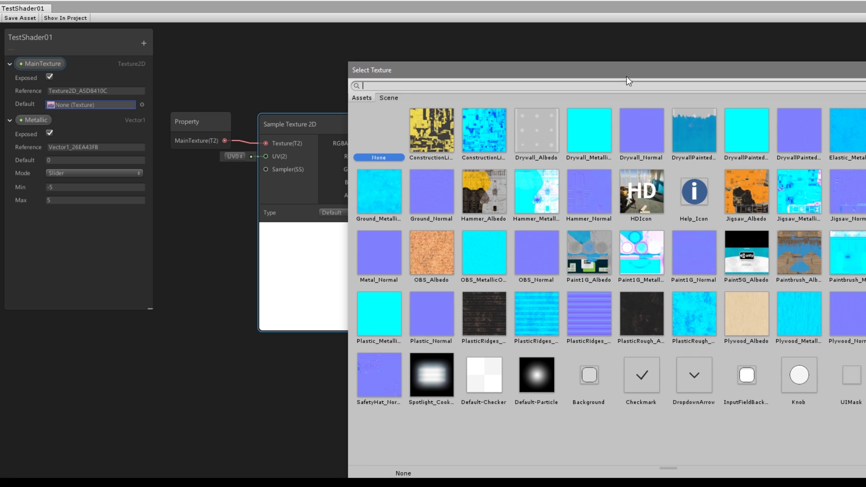
left_click_drag(582, 75, 526, 75)
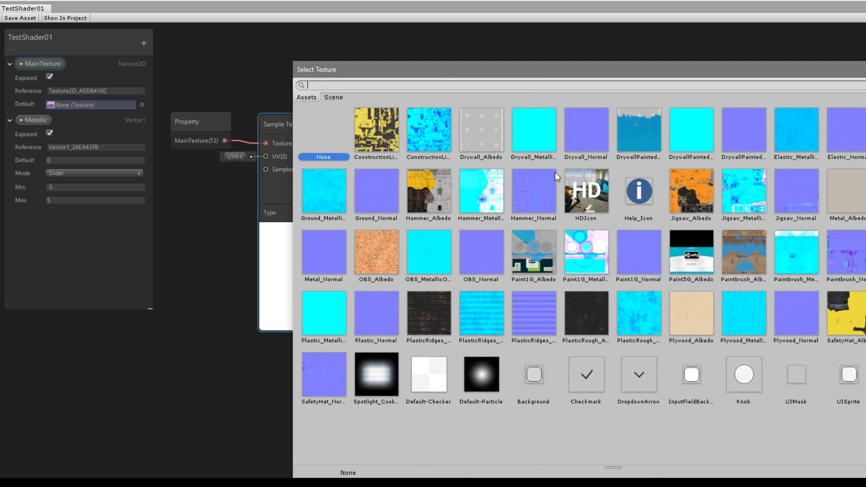
double_click(429, 312)
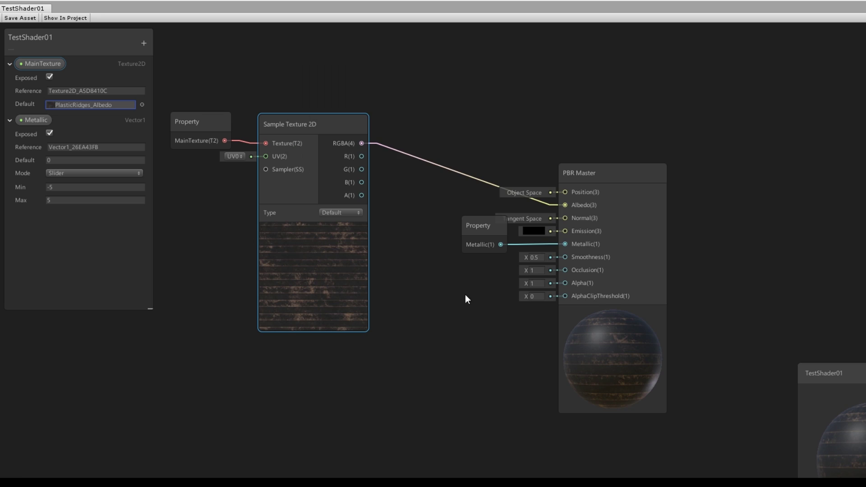
left_click_drag(611, 337, 613, 319)
left_click_drag(487, 226, 500, 215)
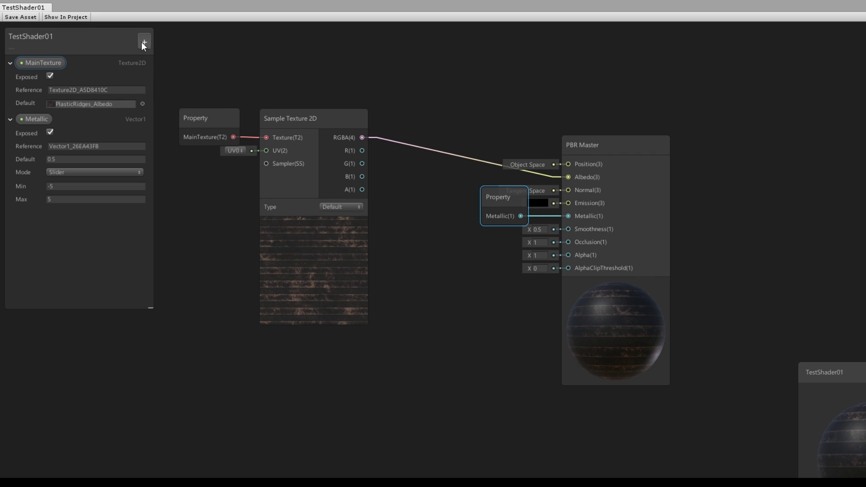
Add a Vector1 property named Smoothness with default 0.5 and connect its node to the PBR Master's Smoothness input
left_click(144, 42)
left_click(149, 48)
type("Smoothness")
key("Return")
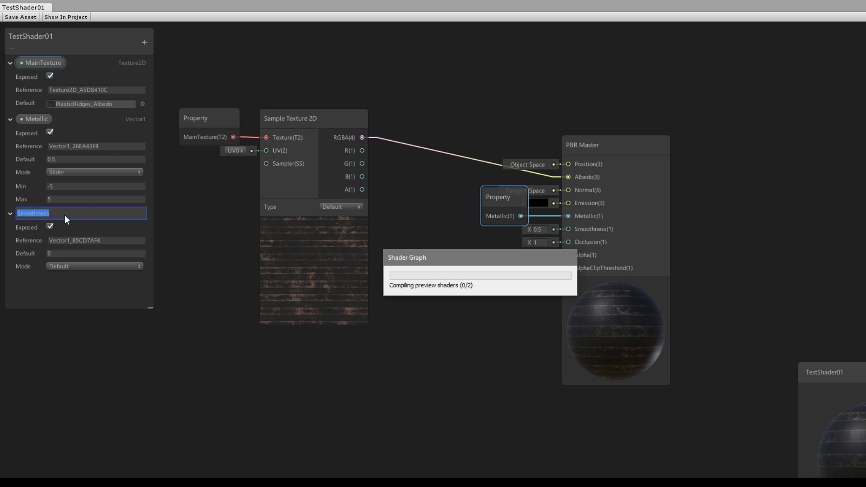
left_click_drag(65, 219, 569, 229)
left_click_drag(507, 255, 488, 262)
left_click_drag(502, 208, 503, 231)
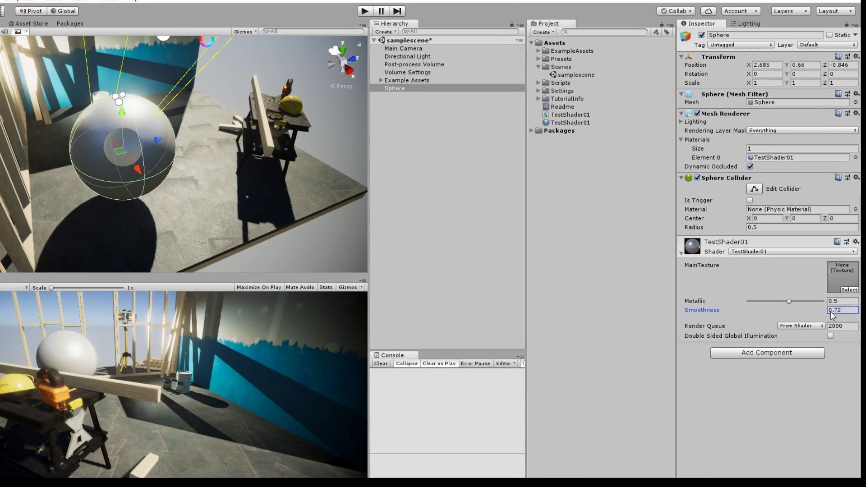
Set the sphere material's Metallic and Smoothness to 0.5 and its MainTexture to PlasticRidges_Albedo
mouse_move(831, 311)
left_mouse_down()
mouse_move(814, 315)
mouse_move(830, 306)
left_mouse_up()
left_click(826, 315)
type("0")
key("Return")
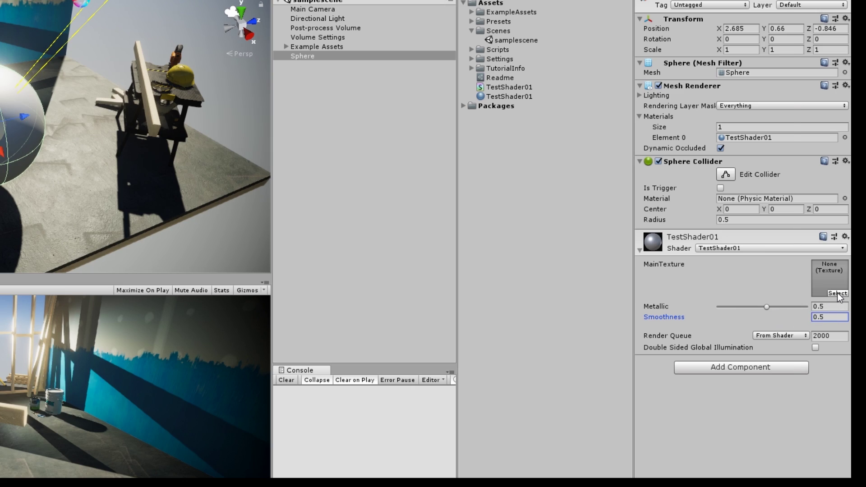
left_click(838, 293)
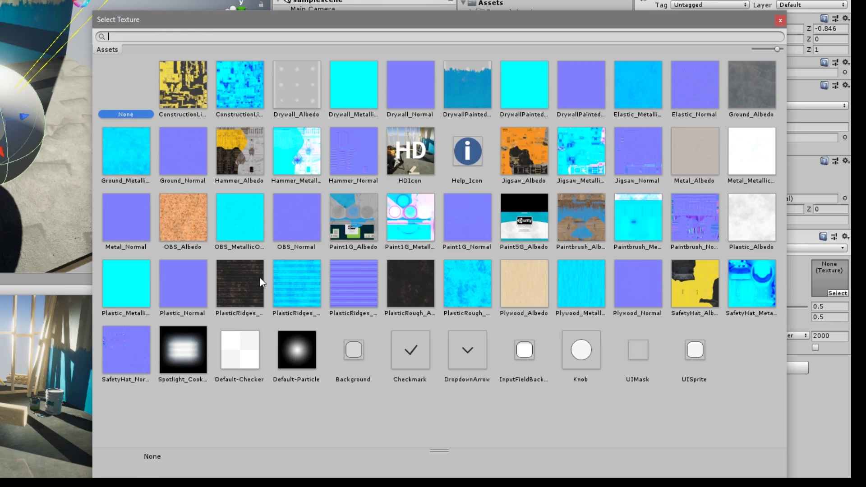
double_click(239, 294)
right_click_drag(153, 223, 280, 131)
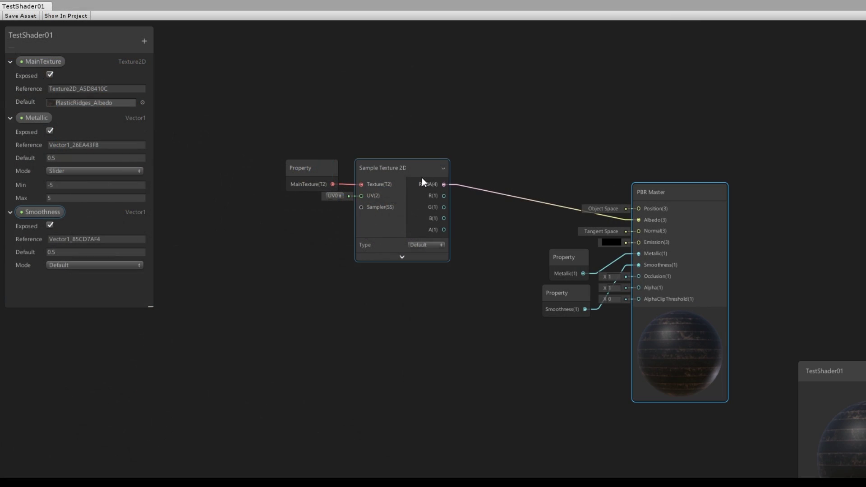
Move the MainTexture and Sample Texture 2D nodes together away from the PBR Master to free space between them
left_click(421, 177)
left_click_drag(406, 120, 282, 210)
left_click_drag(400, 178, 318, 79)
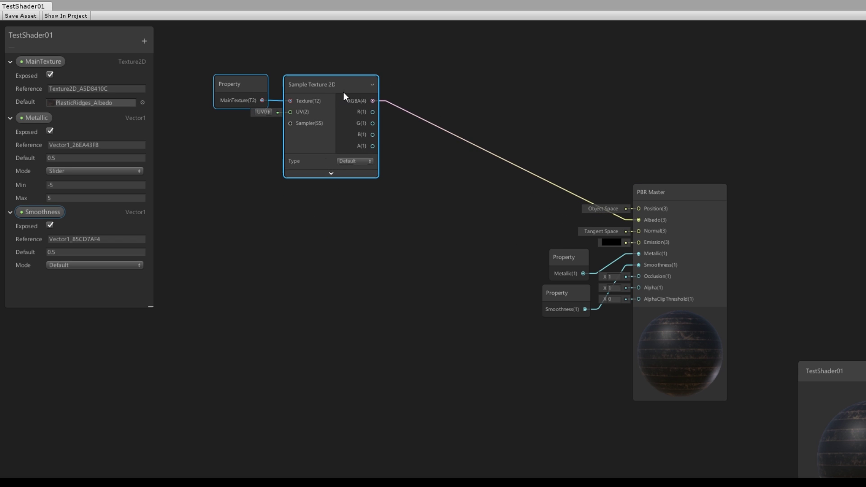
middle_click_drag(411, 176, 470, 194)
left_click(386, 245)
Add a Color property named Color, place it first in the property list and enlarge the blackboard to fit all properties
left_click(144, 42)
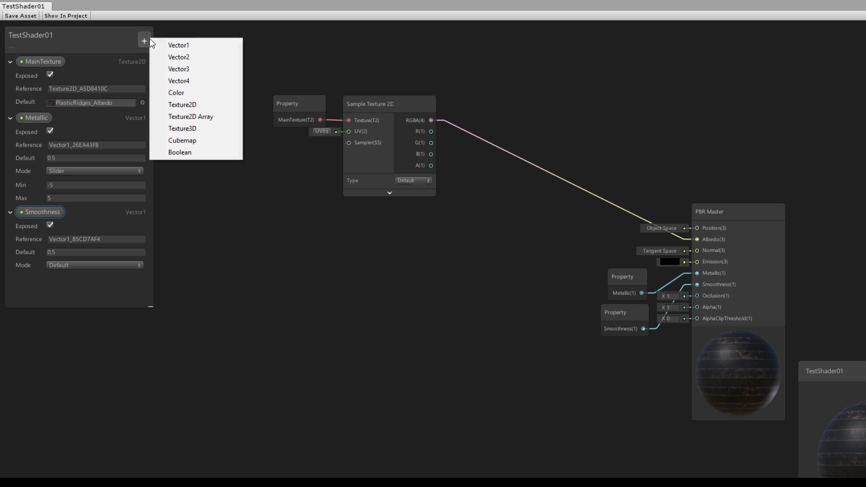
left_click(178, 91)
scroll(120, 256, "down", 1)
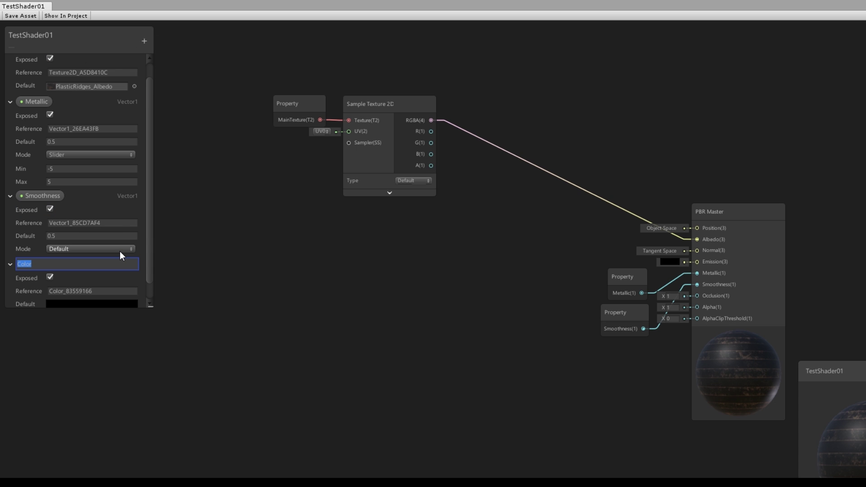
key("Return")
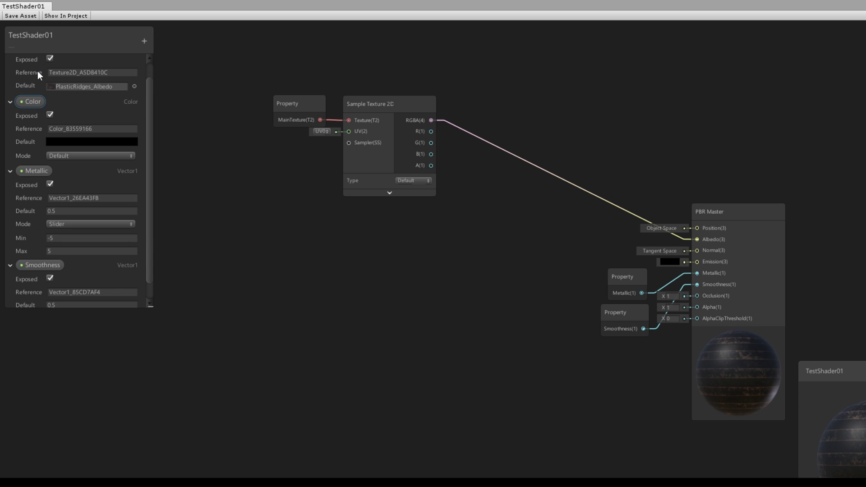
scroll(37, 72, "up", 1)
left_click_drag(35, 117, 38, 68)
left_click_drag(151, 305, 171, 440)
Place a Color property node below Sample Texture 2D in the graph and set the property's default to a light red
left_click_drag(29, 61, 483, 228)
left_click(114, 101)
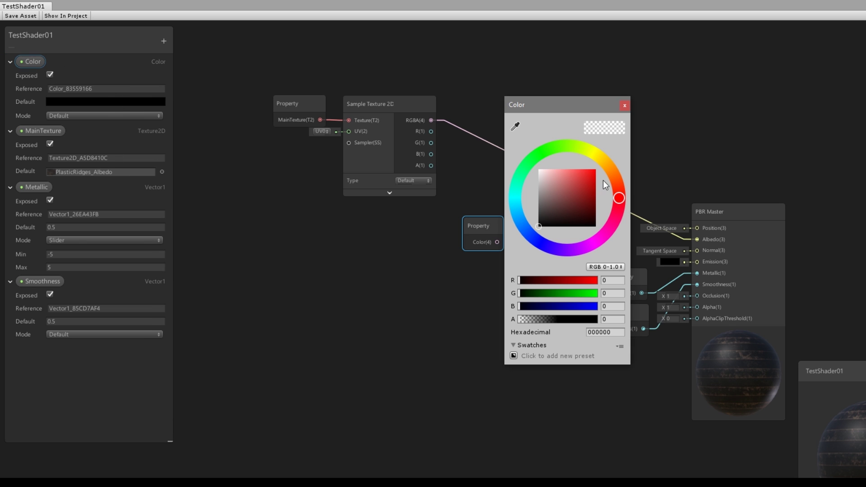
left_click_drag(583, 180, 576, 170)
left_click(624, 107)
Try the Color node on the PBR Master's Emission input, and remove that connection
left_click_drag(497, 242, 697, 262)
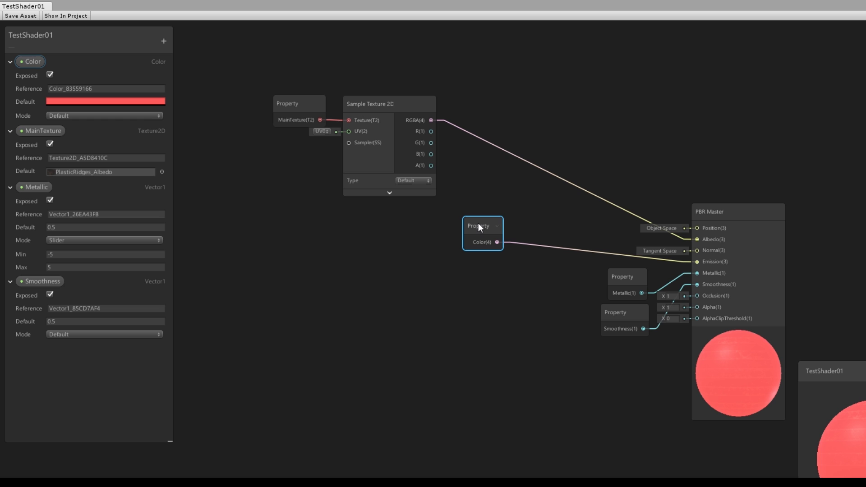
left_click(511, 238)
left_click(545, 247)
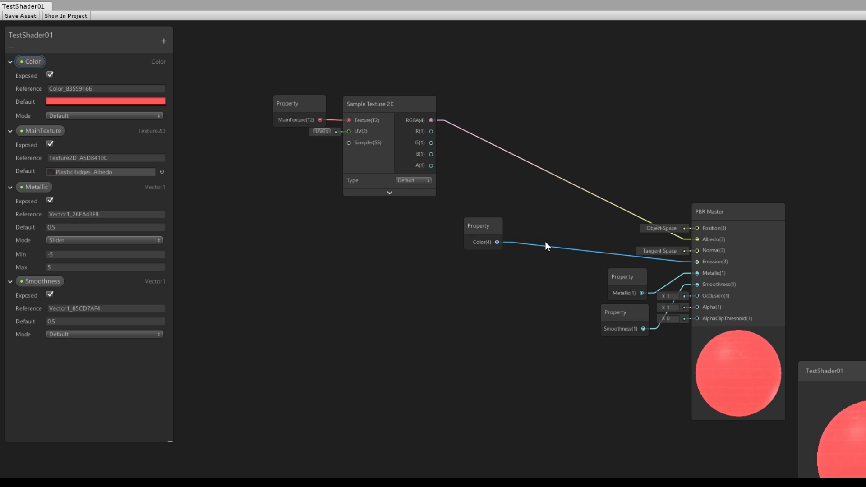
key("Delete")
Shift the Color node beneath Sample Texture 2D and add a Multiply node between Sample Texture 2D and the PBR Master
left_click_drag(486, 231, 423, 233)
left_click(577, 152)
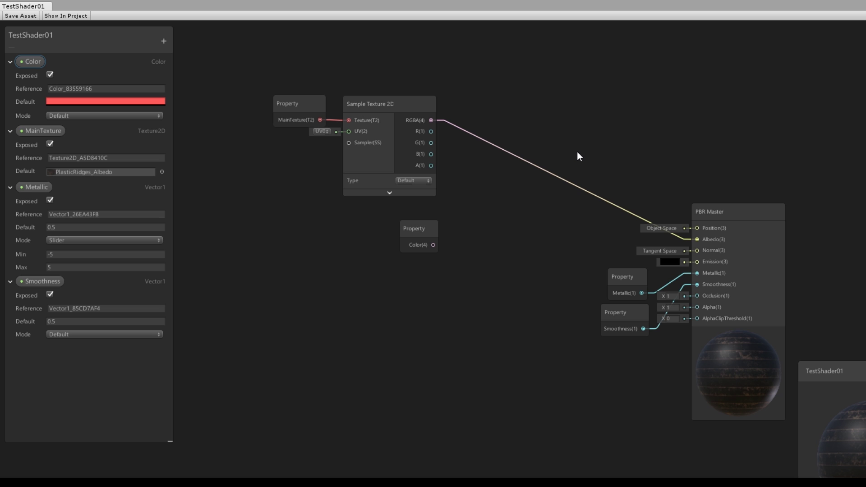
key("space")
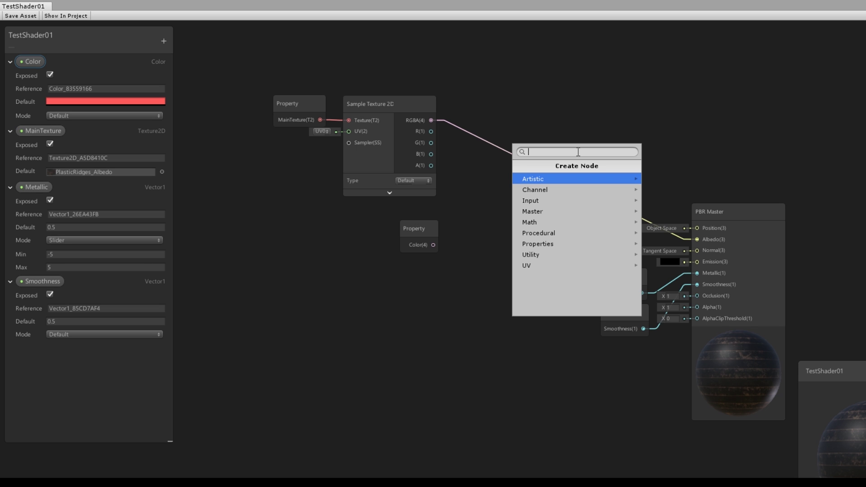
type("mu")
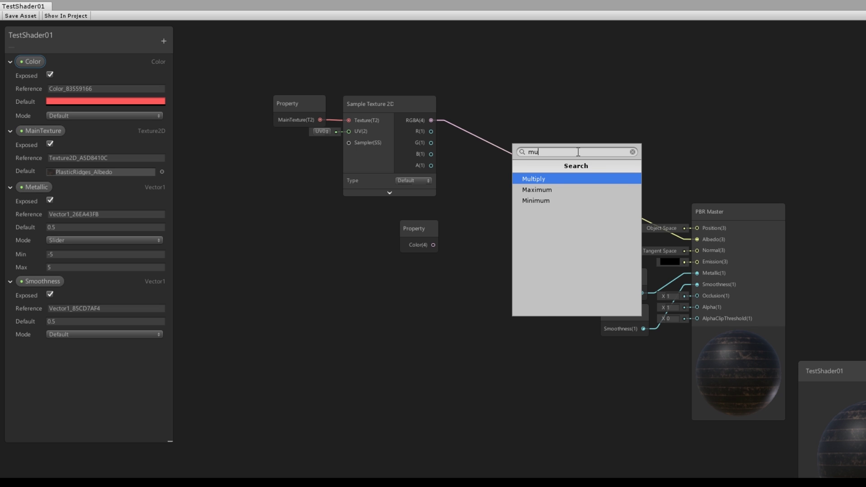
type("l")
key("Return")
left_click_drag(595, 159, 546, 108)
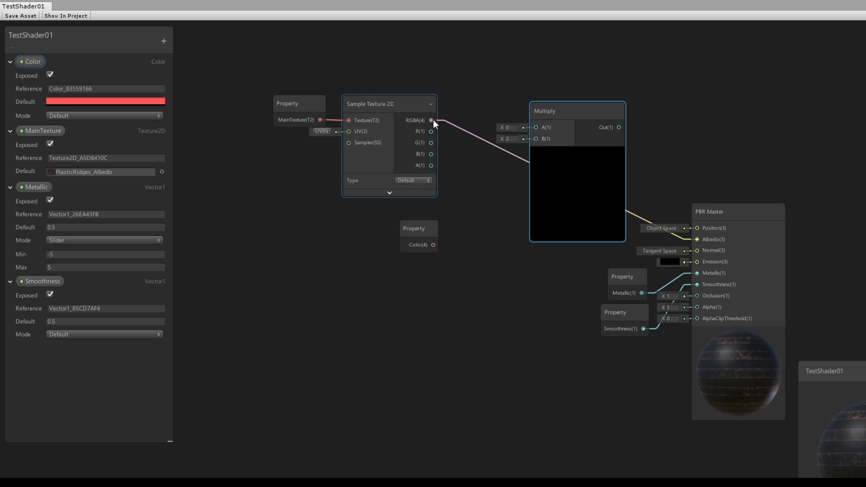
Connect Sample Texture 2D's RGBA output to Multiply's A input and the Color node to its B input
left_click_drag(431, 120, 536, 127)
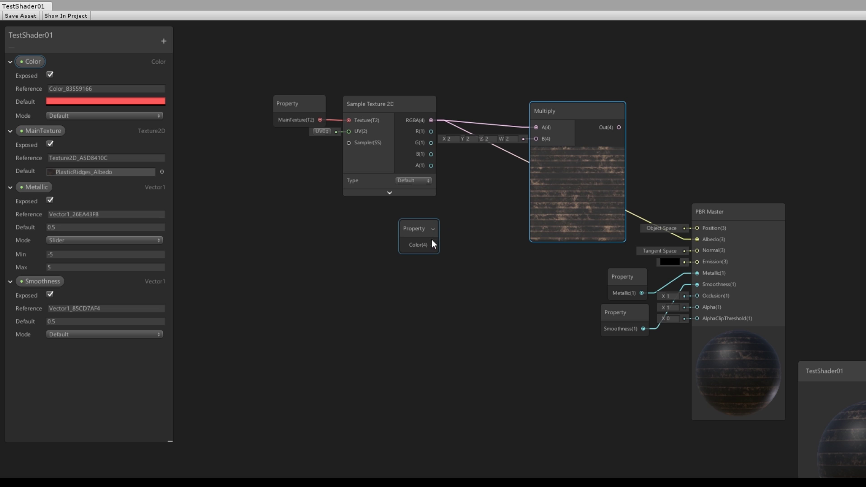
left_click_drag(433, 245, 542, 139)
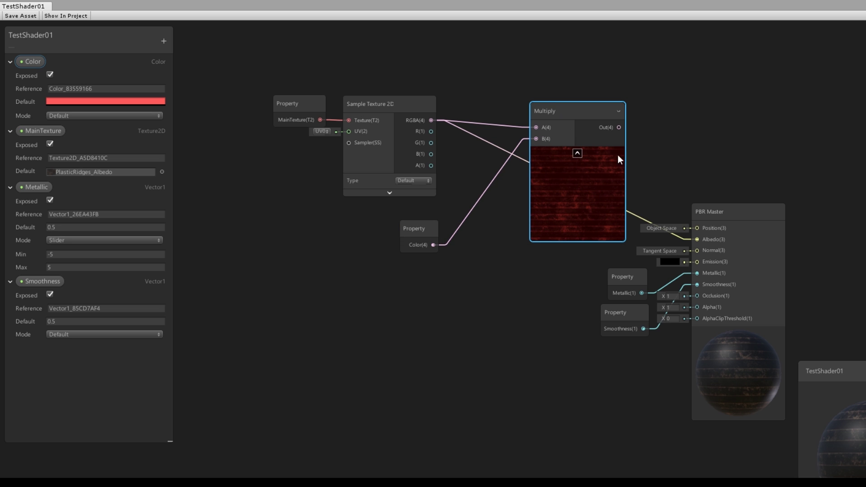
left_click_drag(587, 108, 571, 105)
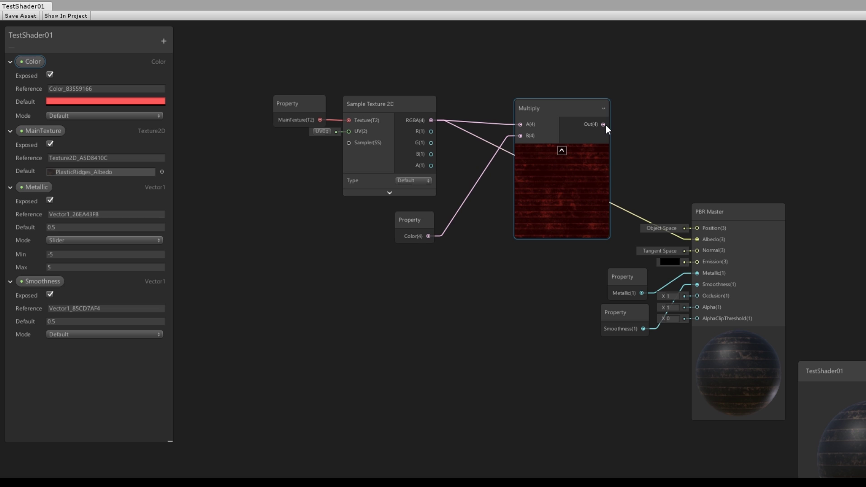
Space the PBR Master and its property nodes farther from Multiply, and connect Multiply's output to the Albedo input
mouse_move(740, 220)
left_mouse_down()
mouse_move(789, 171)
mouse_move(796, 176)
mouse_move(736, 212)
left_mouse_up()
left_click_drag(810, 350, 627, 226)
left_click_drag(724, 214, 785, 183)
middle_click_drag(785, 183, 684, 195)
middle_click_drag(535, 135, 545, 128)
left_click_drag(713, 180, 800, 155)
left_click_drag(512, 129, 752, 178)
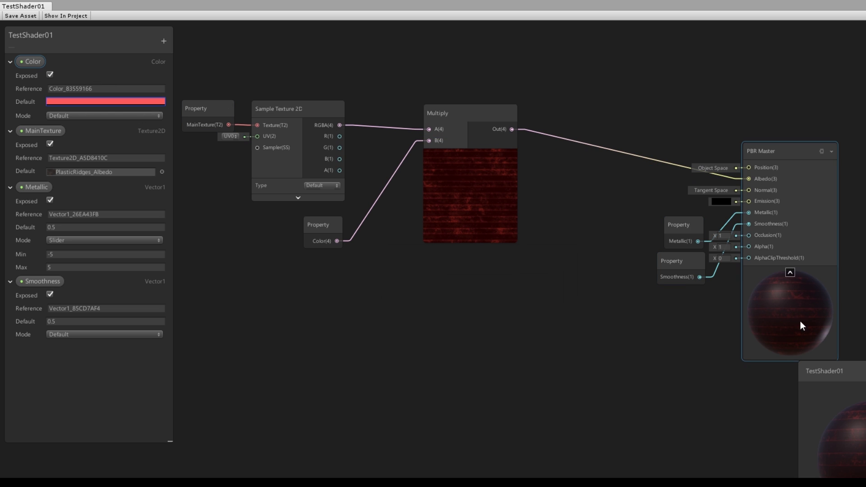
Move the Multiply node farther from Sample Texture 2D and align the two nodes at the same height
left_click(455, 223)
left_click_drag(458, 121, 516, 112)
left_click(328, 219)
middle_click_drag(418, 271, 532, 275)
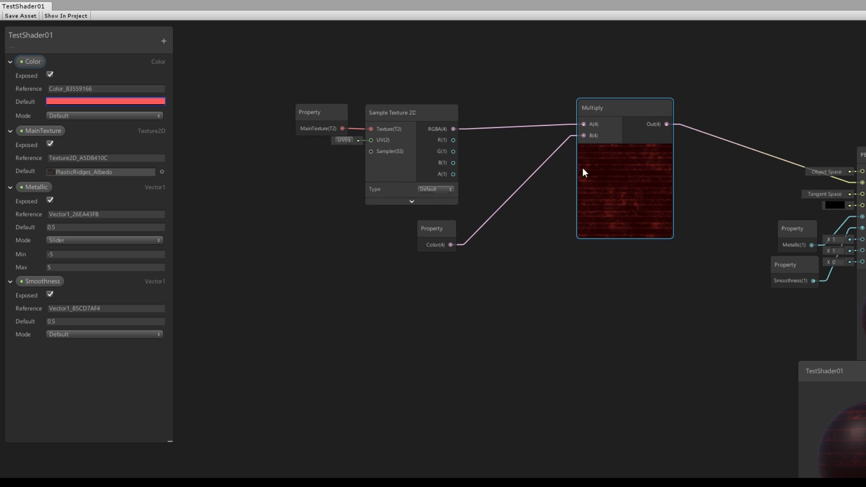
left_click_drag(597, 141, 600, 146)
Add a second Multiply node below the first one and collapse the first Multiply's preview
left_click(470, 272)
key("space")
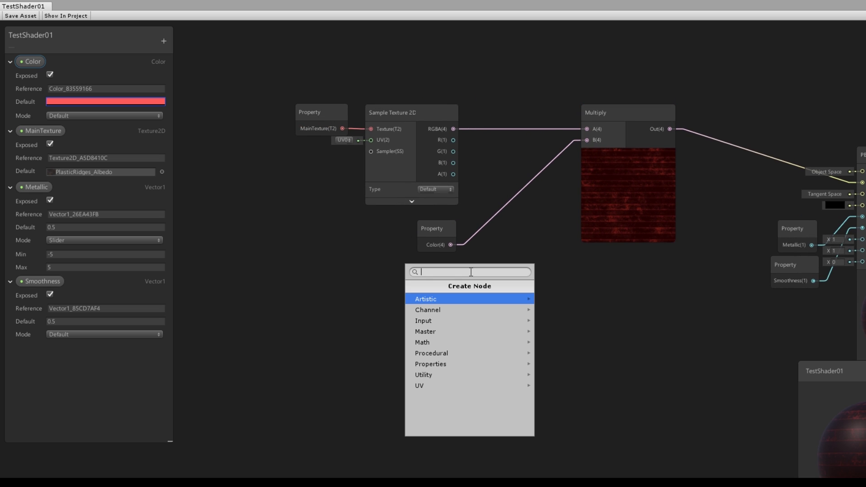
type("mul")
key("Return")
left_click(640, 192)
left_click(625, 157)
left_click_drag(611, 113, 616, 114)
left_click_drag(497, 322, 538, 293)
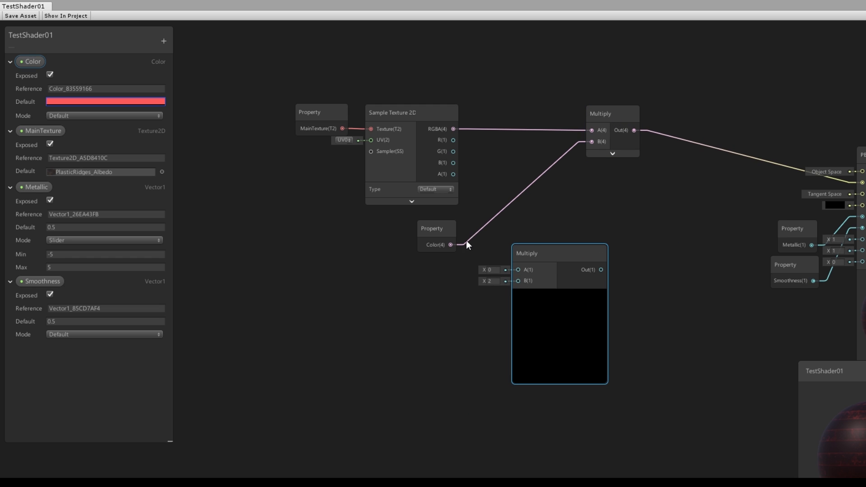
Route the Color node into the second Multiply's A input and that node's output into the first Multiply's B input
left_click_drag(464, 245, 518, 269)
left_click_drag(603, 270, 588, 147)
left_click_drag(554, 240, 524, 227)
Add a Vector 1 node with X set to 53, connect it to the second Multiply's B input and place it below the Color node
key("space")
type("ve")
left_click(395, 346)
left_click_drag(472, 326, 483, 264)
left_click_drag(397, 289, 419, 274)
left_click_drag(548, 218, 433, 291)
left_click_drag(494, 242, 377, 246)
left_click_drag(618, 118, 550, 179)
middle_click_drag(381, 257, 481, 251)
left_click_drag(339, 278, 342, 281)
left_click_drag(266, 245, 377, 242)
middle_click_drag(632, 212, 446, 208)
left_click_drag(709, 112, 664, 122)
middle_click_drag(253, 104, 300, 107)
Set the Color property's default to a reddish brown
left_click(36, 58)
left_click(485, 152)
left_click_drag(524, 151, 471, 153)
left_click(529, 61)
Convert the Vector 1 node to a property and name it ColorIntensity
middle_click_drag(172, 227, 257, 218)
left_click(257, 219)
right_click(287, 214)
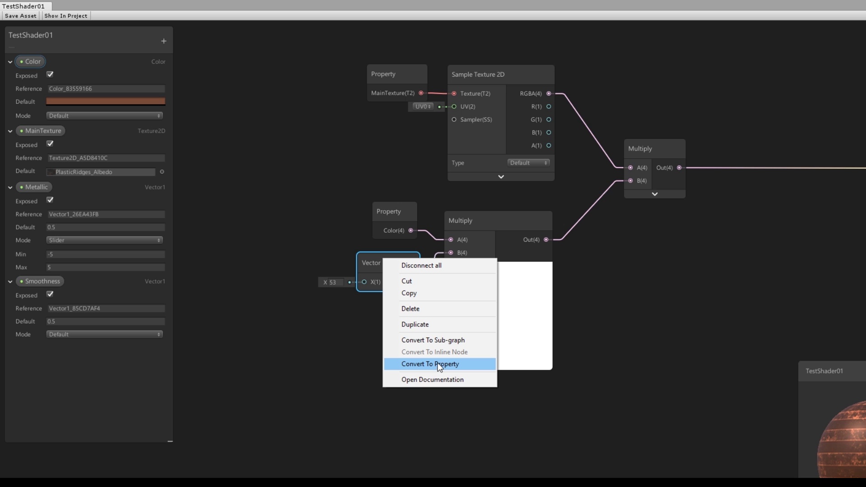
left_click(438, 364)
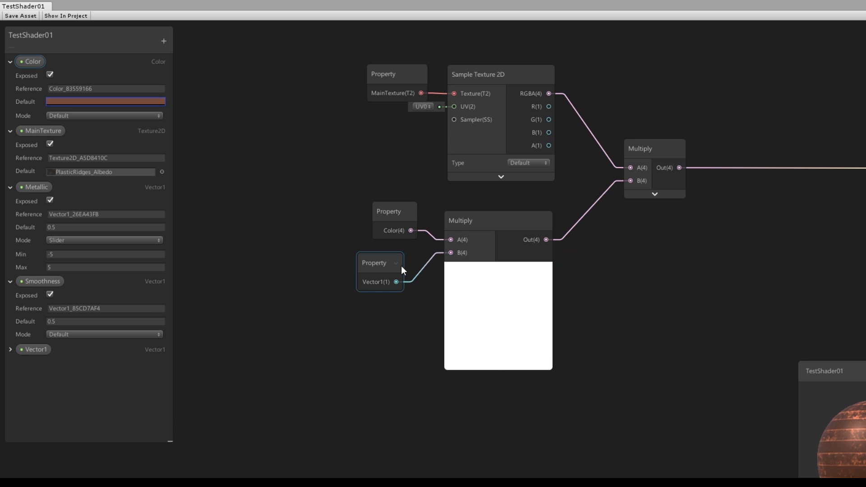
double_click(18, 350)
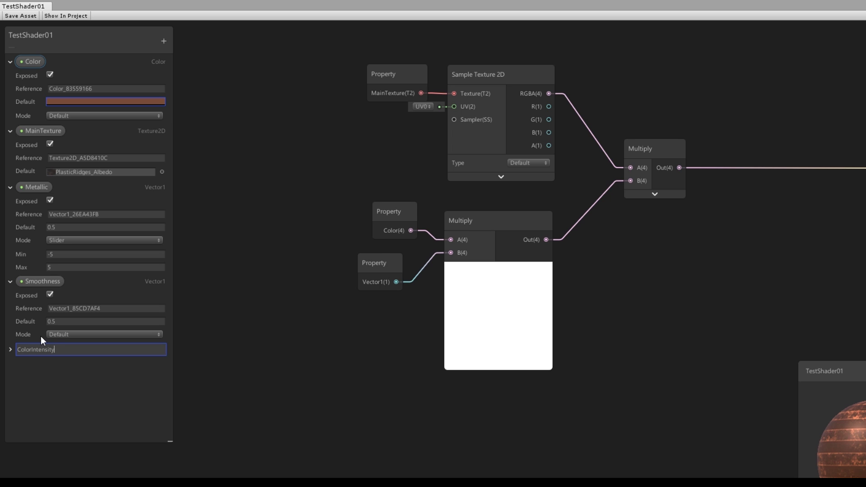
type("ColorIntensity")
key("Return")
Move the ColorIntensity property directly below Color in the blackboard
left_click_drag(53, 347, 25, 118)
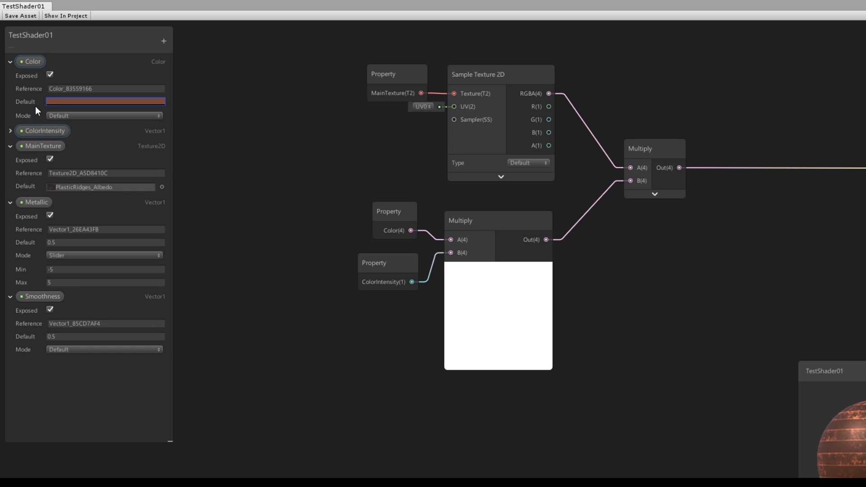
left_click(10, 131)
left_click(11, 131)
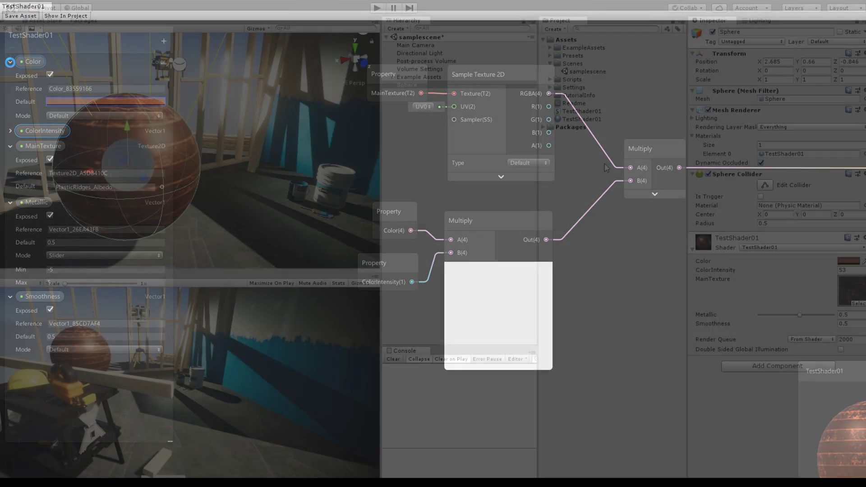
Set the sphere material's Color to an orange-brown and its ColorIntensity to 10
left_click(843, 261)
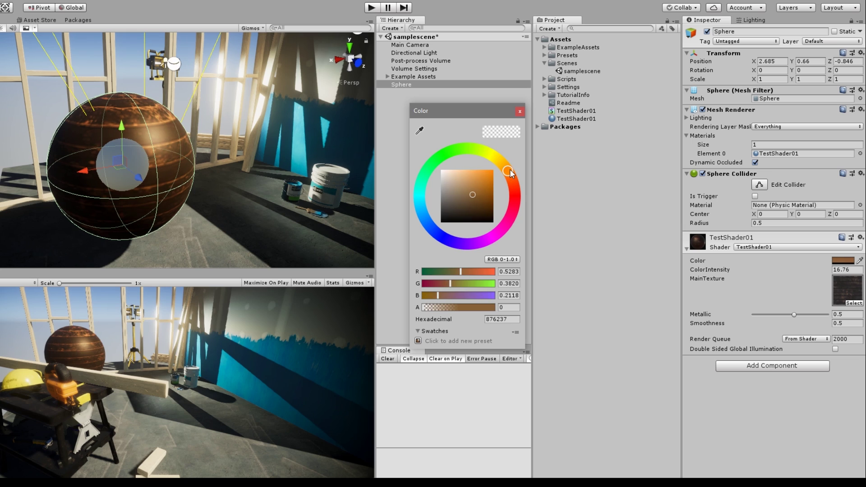
left_click(519, 111)
key("Tab")
type("1")
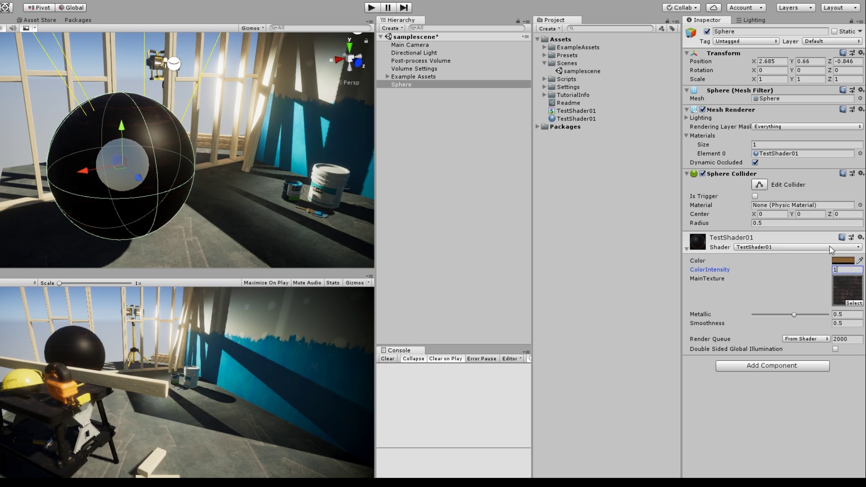
type("0")
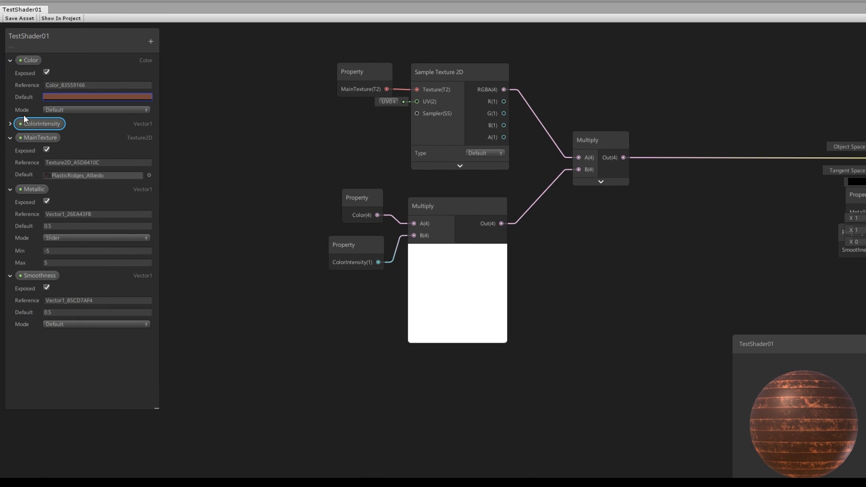
Switch the Color property's mode to HDR and try brighter and darker intensities for the sphere material's colour
left_click(56, 110)
left_click(82, 129)
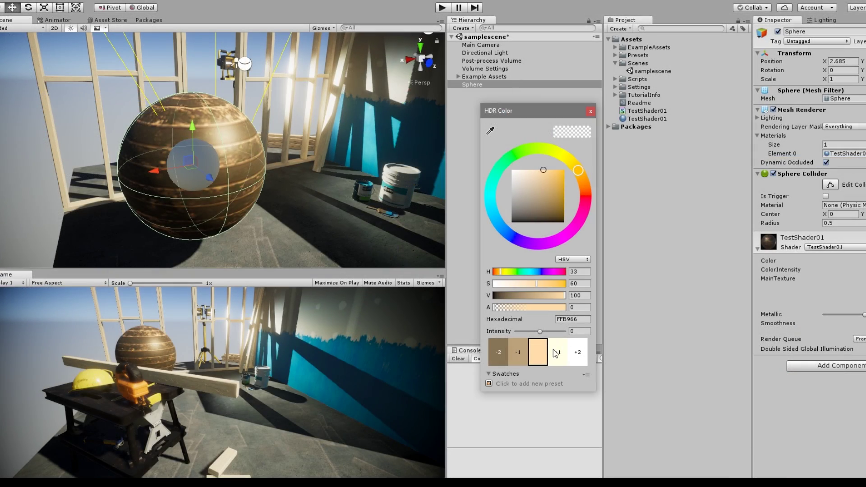
left_click(557, 352)
left_click(564, 348)
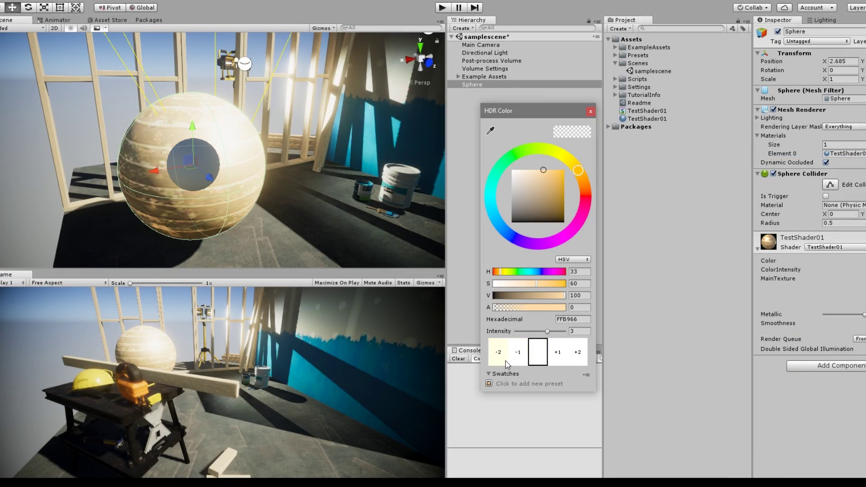
left_click(517, 353)
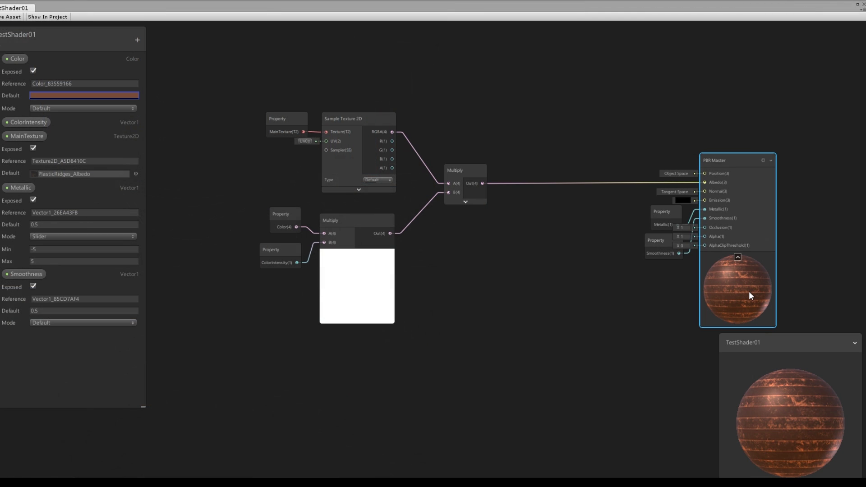
middle_click_drag(481, 263, 573, 283)
left_click_drag(801, 175, 759, 194)
left_click(754, 235, "ctrl")
left_click(750, 260, "ctrl")
left_click(788, 168)
left_click(801, 174)
left_click(676, 166)
Add a Tiling And Offset node to the graph ahead of the MainTexture and Sample Texture 2D nodes
middle_click_drag(183, 154, 367, 165)
key("space")
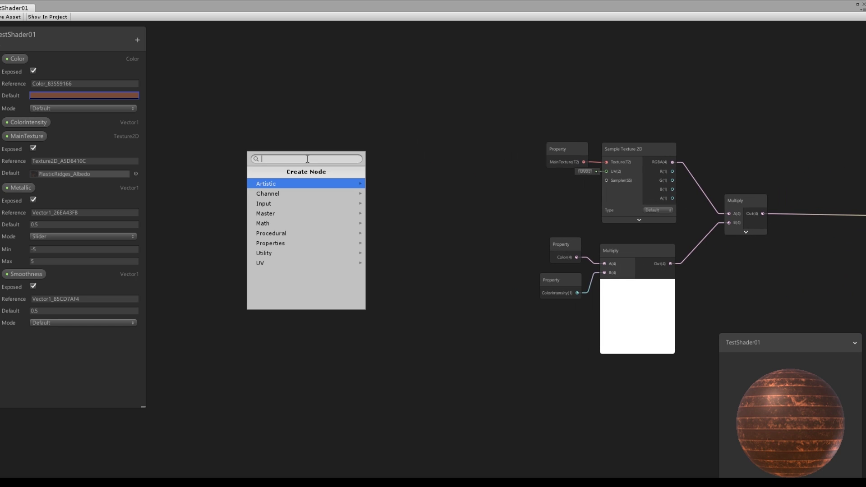
type("scroll")
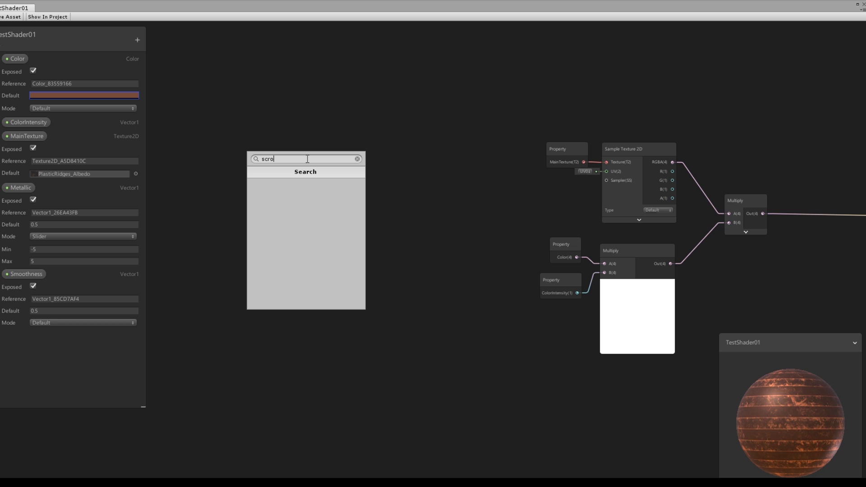
key("BackSpace")
key("BackSpace")
key("BackSpace")
key("BackSpace")
type("pan")
key("BackSpace")
key("BackSpace")
key("BackSpace")
type("t")
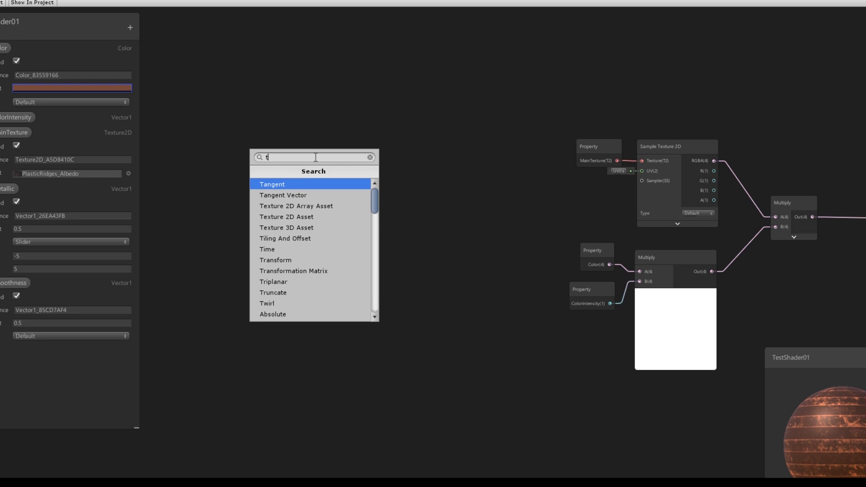
type("il")
key("Return")
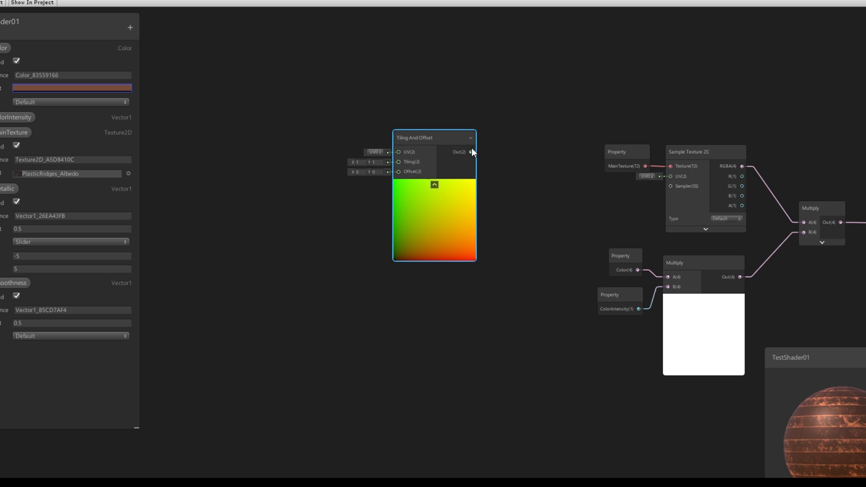
Connect the Tiling And Offset node's output to Sample Texture 2D's UV input
left_click_drag(471, 152, 669, 177)
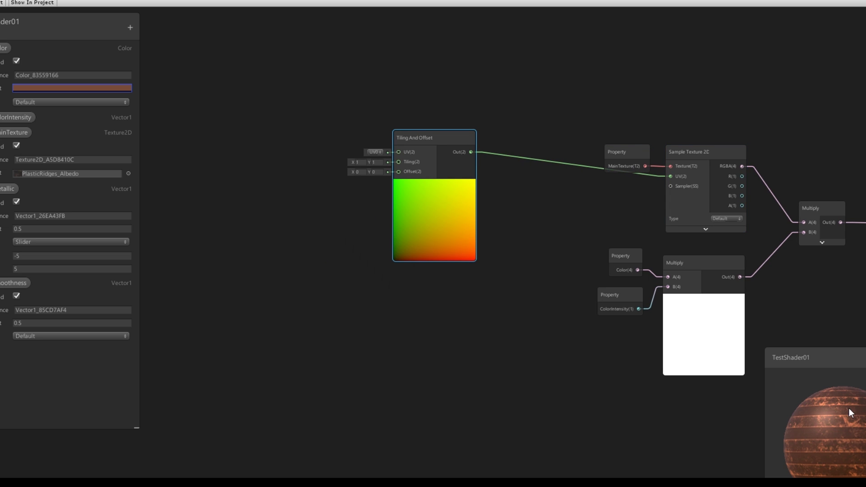
scroll(389, 176, "up", 1)
scroll(389, 175, "up", 1)
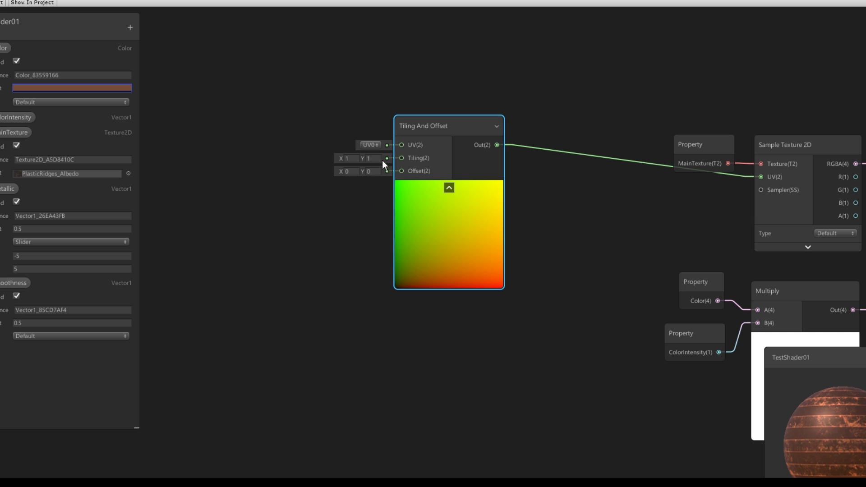
Try another Tiling value on the Tiling And Offset node and return it to 1
left_click_drag(362, 159, 320, 119)
left_click(317, 114)
type("1")
left_click(251, 81)
Add a Time node to the graph well ahead of the Tiling And Offset node
middle_click_drag(251, 165, 340, 167)
scroll(340, 167, "down", 1)
middle_click_drag(226, 164, 319, 160)
key("space")
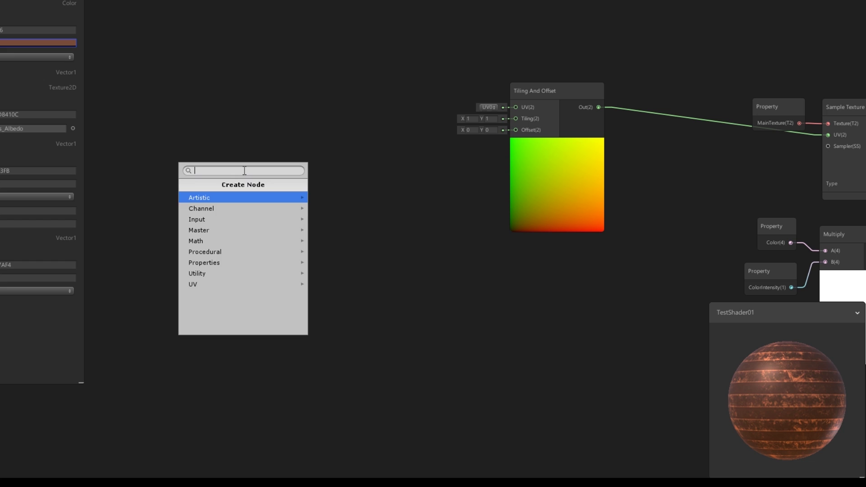
type("time")
key("Return")
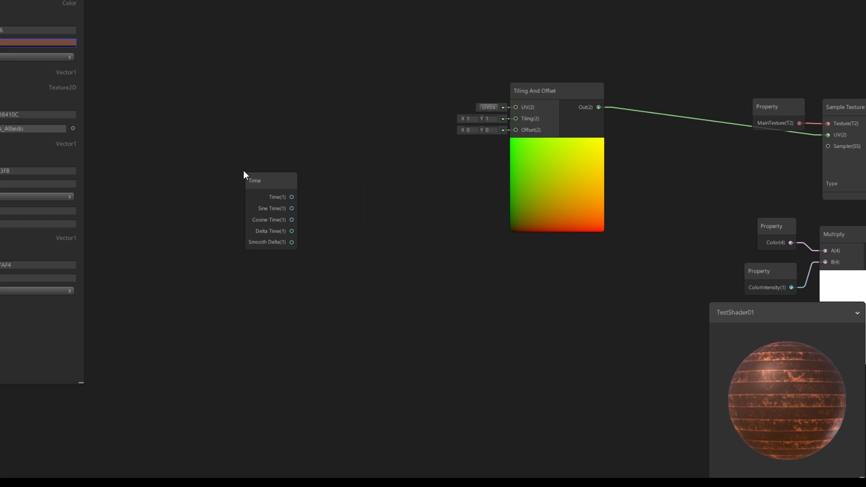
left_click_drag(251, 186, 180, 235)
left_click(260, 177)
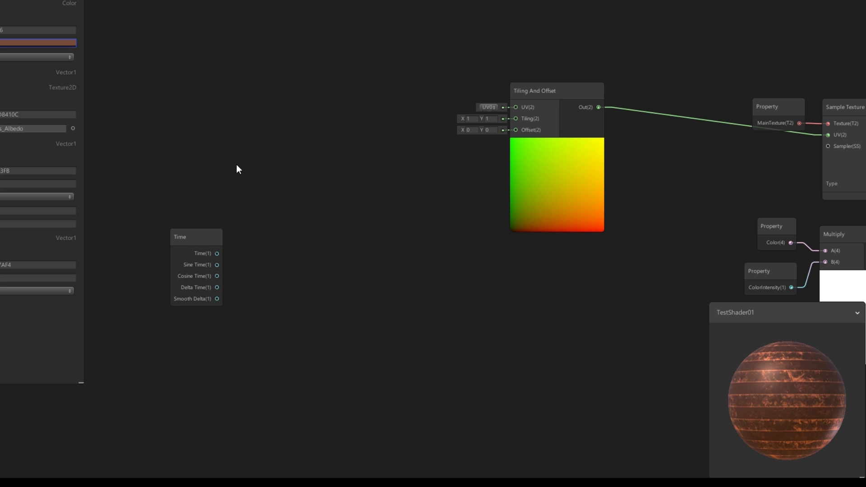
Add a Vector 2 node above the Time node and set its Y value to 0.5
key("space")
type("vec")
key("Down")
key("Return")
left_click_drag(238, 168, 161, 157)
left_click(138, 191)
type("0.5")
Add a Multiply node combining the Vector 2 and Time outputs, and connect its result to Tiling And Offset's Offset input
left_click(259, 185)
key("space")
type("mul")
key("Return")
left_click_drag(217, 253, 266, 223)
left_click(212, 183)
left_click_drag(208, 180, 266, 211)
left_click_drag(194, 159, 199, 163)
left_click_drag(349, 212, 516, 130)
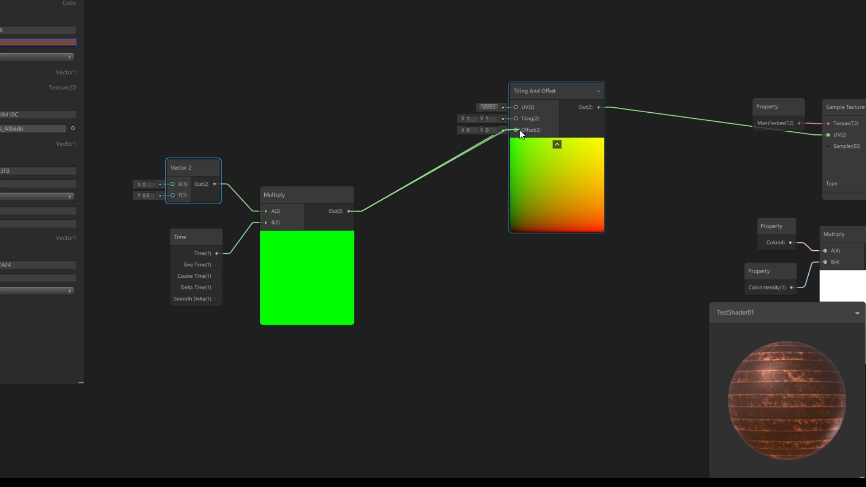
Expand the preview of the Multiply node that feeds PBR Master's Albedo
middle_click_drag(610, 200, 330, 159)
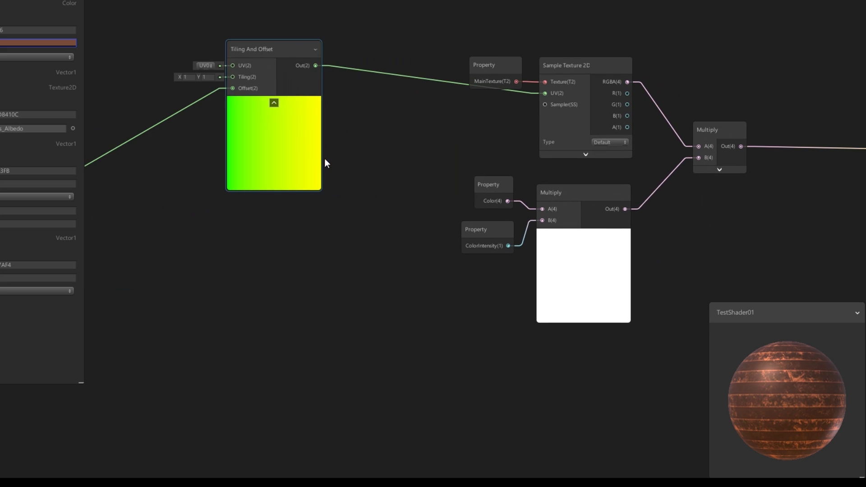
middle_click_drag(596, 166, 369, 180)
middle_click_drag(534, 204, 629, 153)
left_click(608, 139)
left_click(707, 186)
middle_click_drag(707, 186, 563, 174)
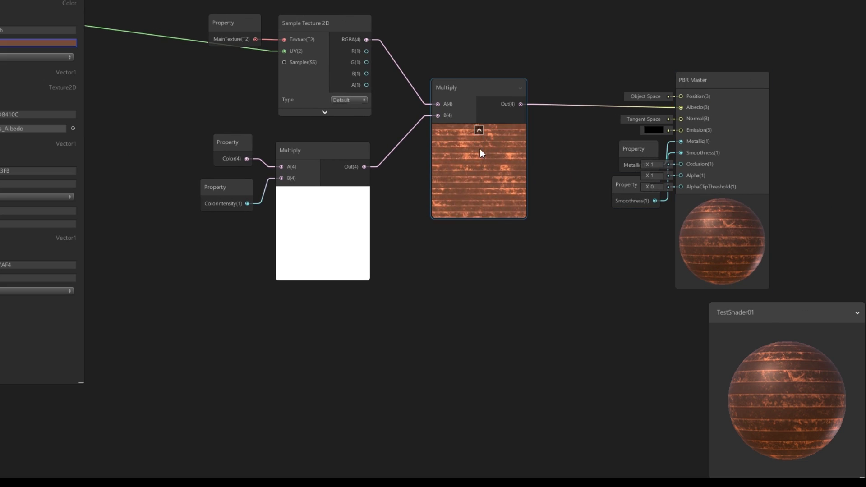
Try different scroll directions on the Vector 2 node, using X 1 with Y 0 and then X 0.5
middle_click_drag(384, 237, 583, 254)
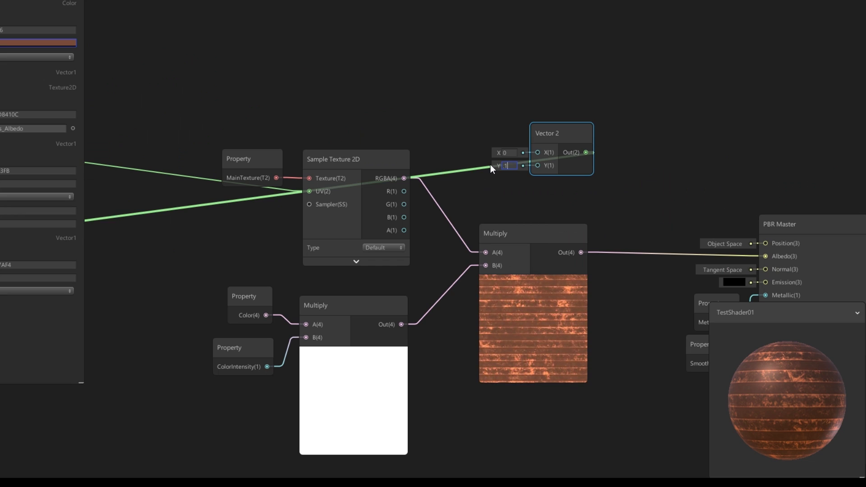
left_click(507, 153)
type("1")
left_click(514, 163)
type("0")
left_click(507, 153)
type("0.5")
left_click(507, 165)
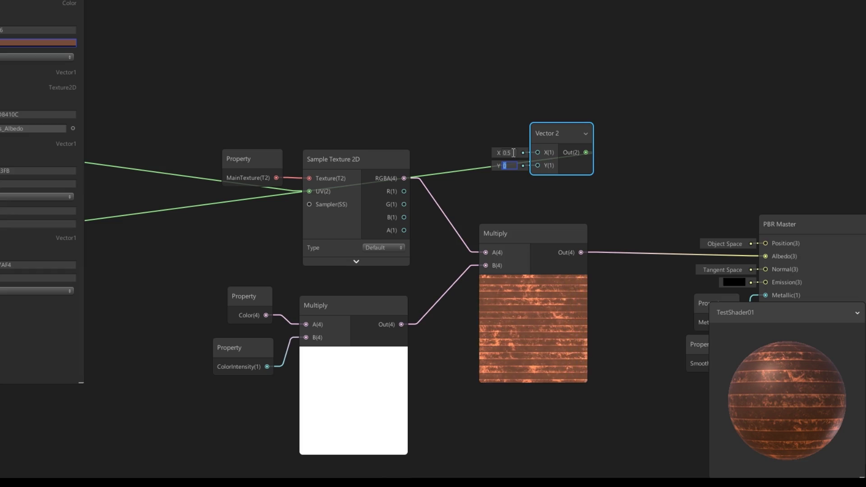
left_click(513, 153)
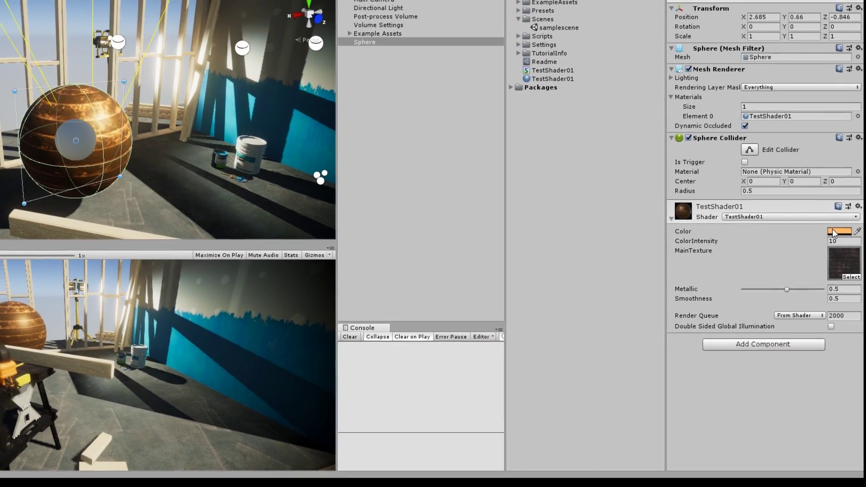
Collapse the Sphere Collider component and inspect the scrolling texture on the sphere from several angles in the scene
left_click(833, 231)
left_click(492, 73)
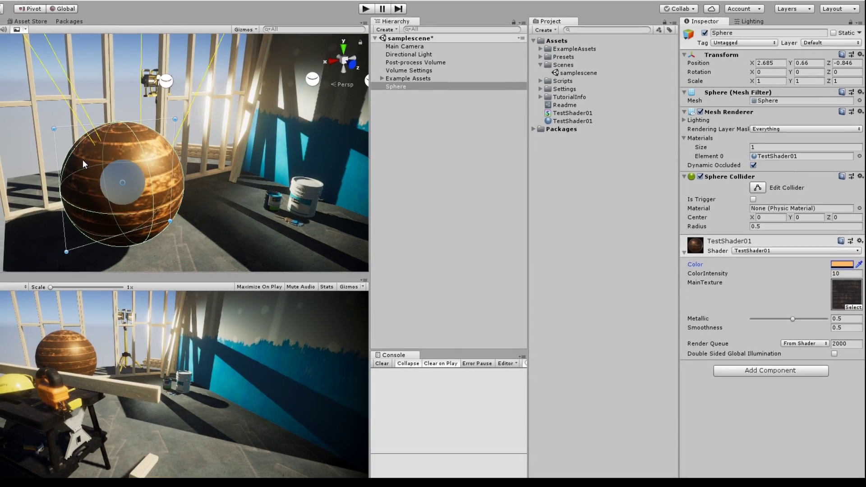
middle_click_drag(75, 154, 163, 177)
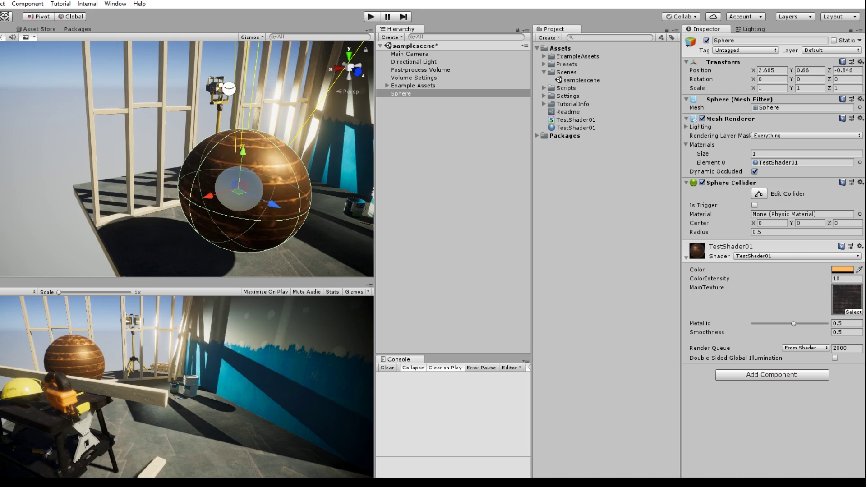
left_click(0, 17)
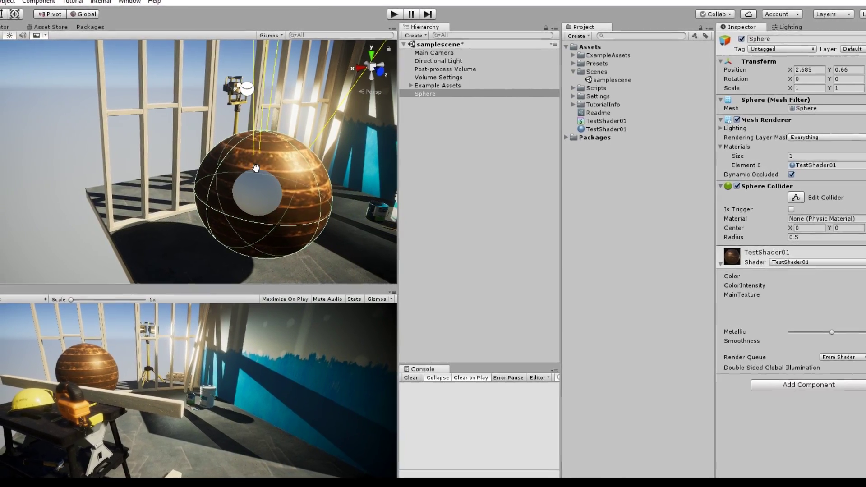
left_click(737, 188)
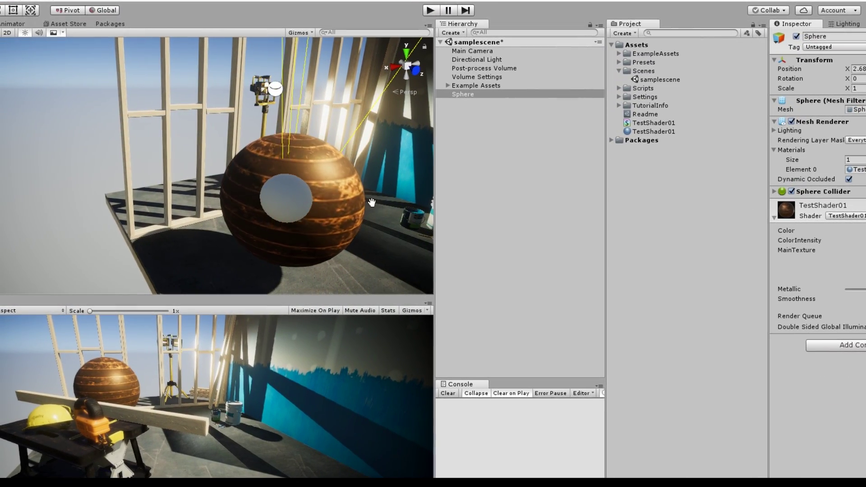
left_click_drag(321, 192, 176, 199)
left_click_drag(123, 189, 236, 173)
Add a Normal Create node to the graph and place it above the Sample Texture 2D node
scroll(237, 176, "up", 5)
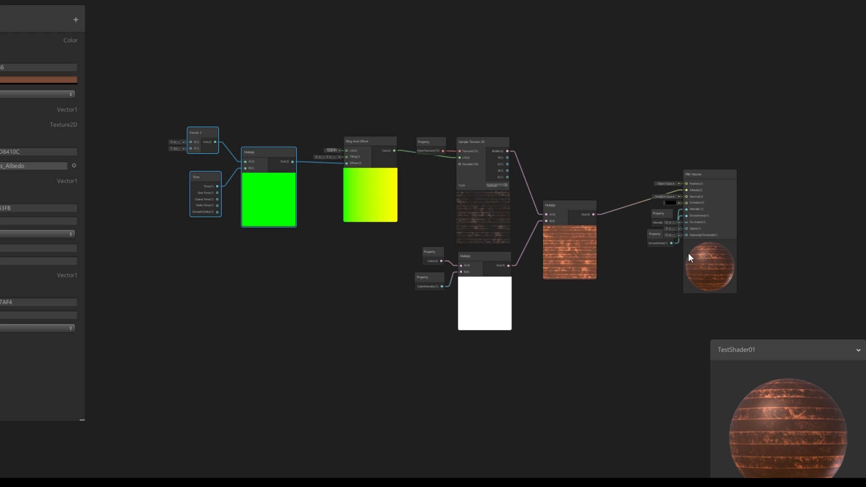
scroll(688, 253, "up", 2)
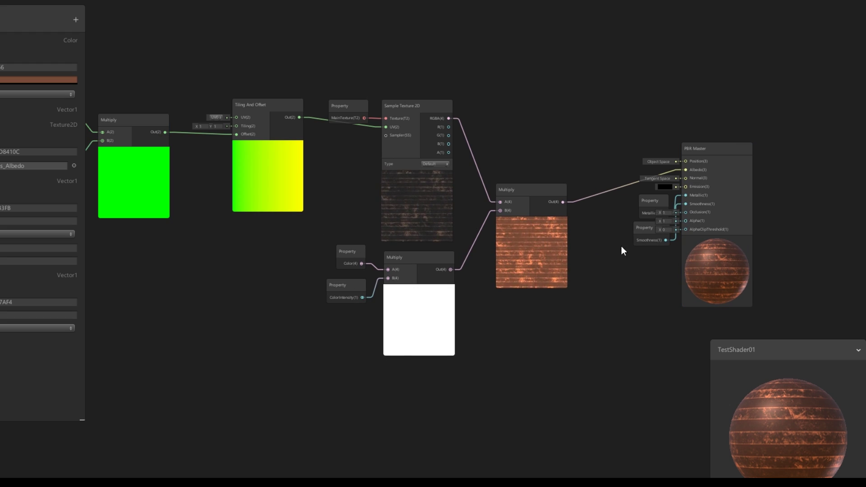
middle_click_drag(624, 246, 574, 246)
key("space")
type("norm")
key("Down")
key("Return")
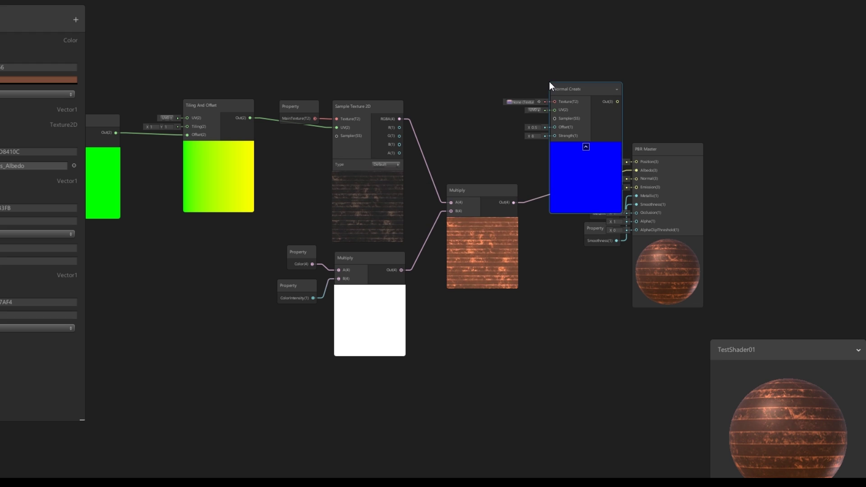
left_click_drag(525, 56, 366, 53)
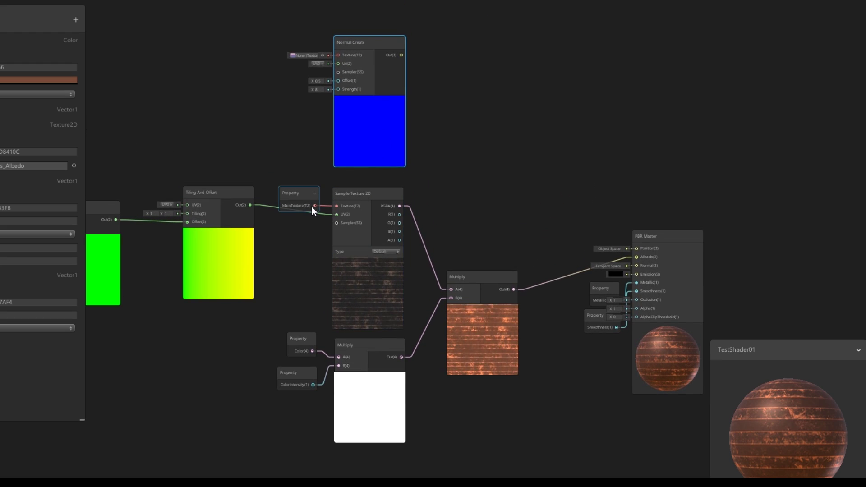
Connect the MainTexture property to Normal Create's Texture input and set the node's Strength to 1
left_click_drag(315, 205, 338, 55)
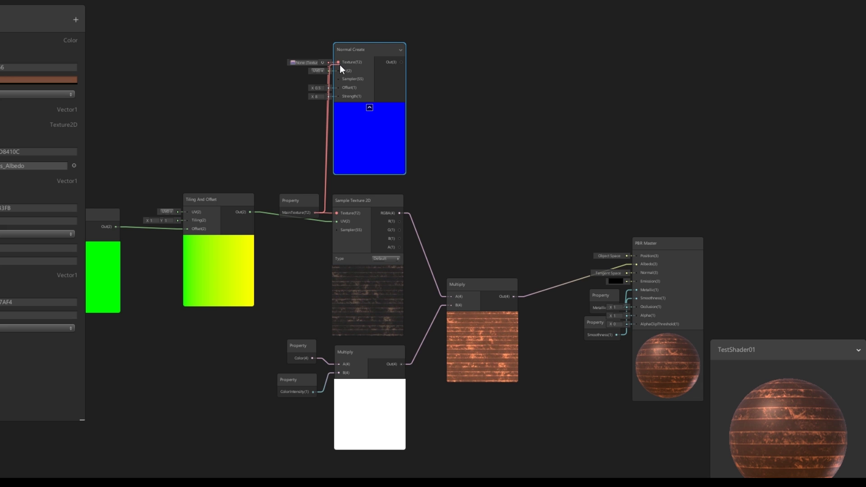
scroll(367, 104, "up", 2)
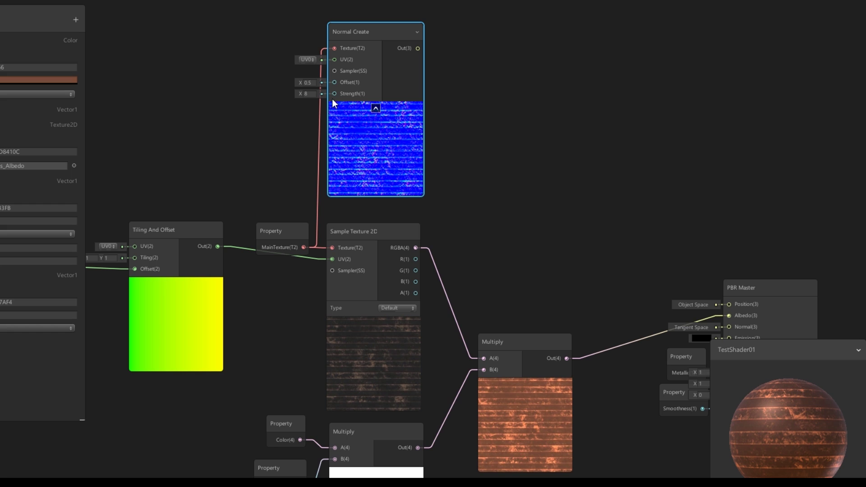
scroll(332, 99, "up", 1)
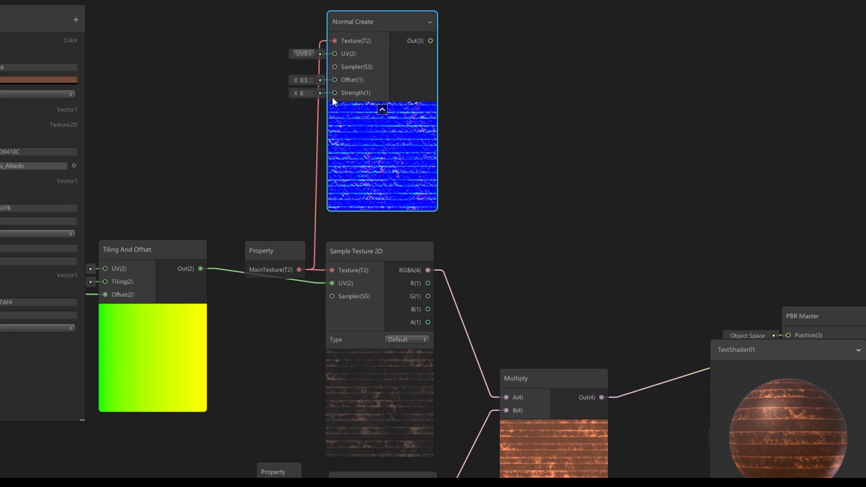
left_click(308, 95)
type("1")
Connect Normal Create's output to PBR Master's Normal input and raise its Strength to about 6.31, checking the preview sphere
middle_click_drag(549, 180, 358, 152)
scroll(360, 152, "down", 1)
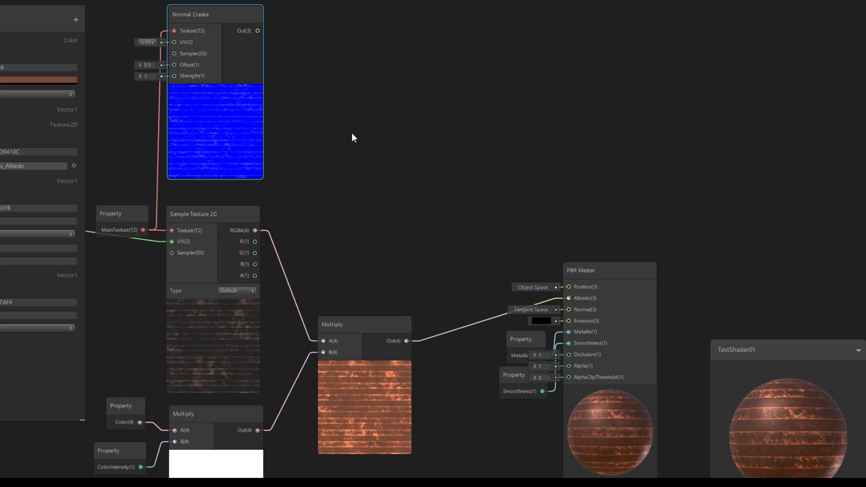
left_click_drag(258, 31, 572, 309)
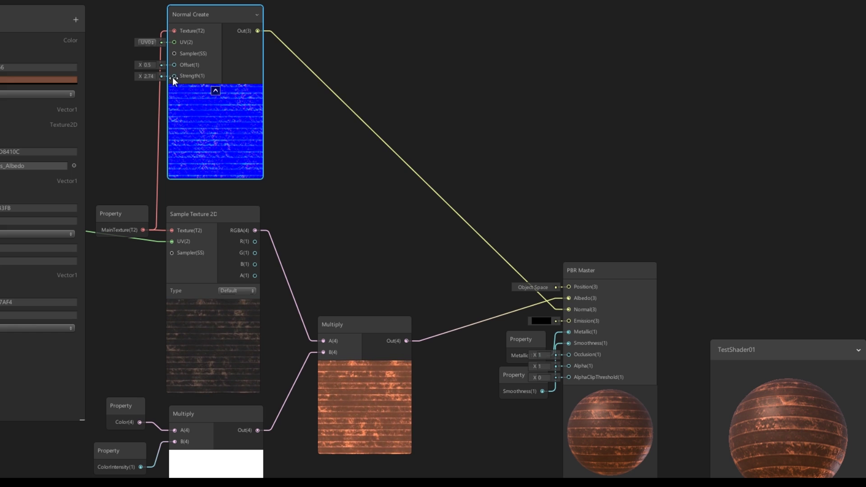
left_click_drag(201, 80, 263, 86)
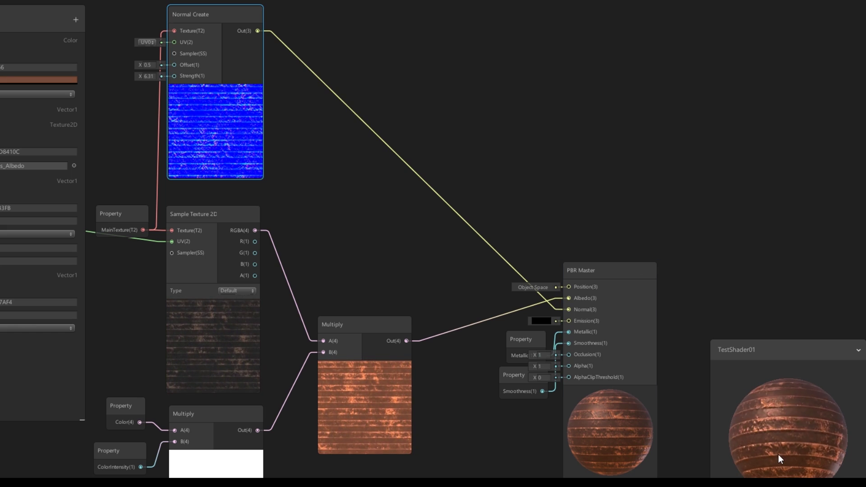
left_click_drag(776, 455, 755, 480)
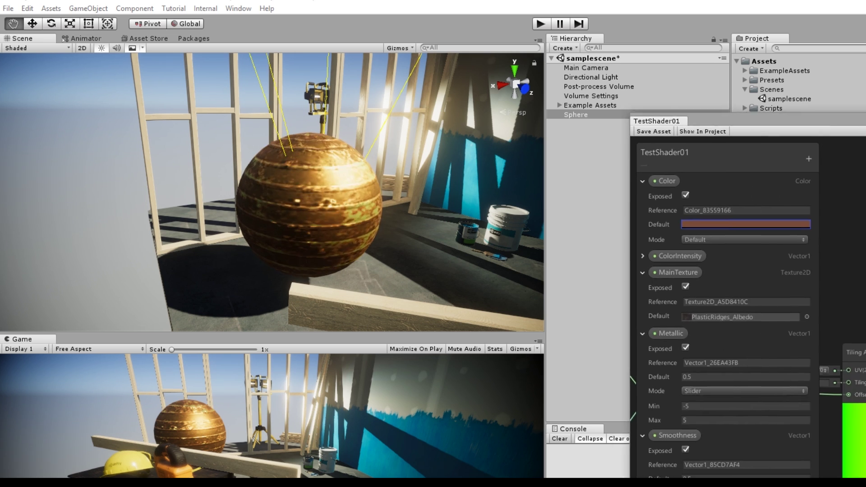
Set the sphere material's ColorIntensity to 20 and Metallic to 1.3, and view the sphere from other angles
left_click_drag(865, 120, 321, 20)
middle_click_drag(370, 173, 478, 220)
left_click_drag(467, 321, 595, 118)
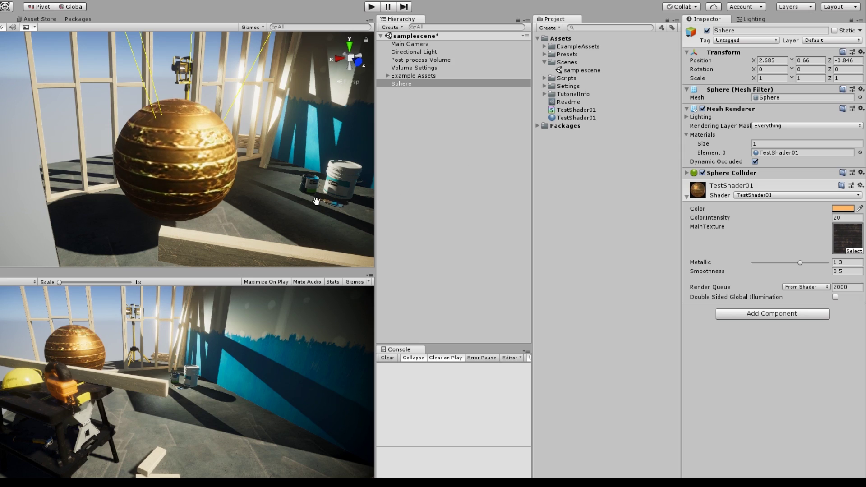
right_click_drag(250, 179, 199, 181)
key("d")
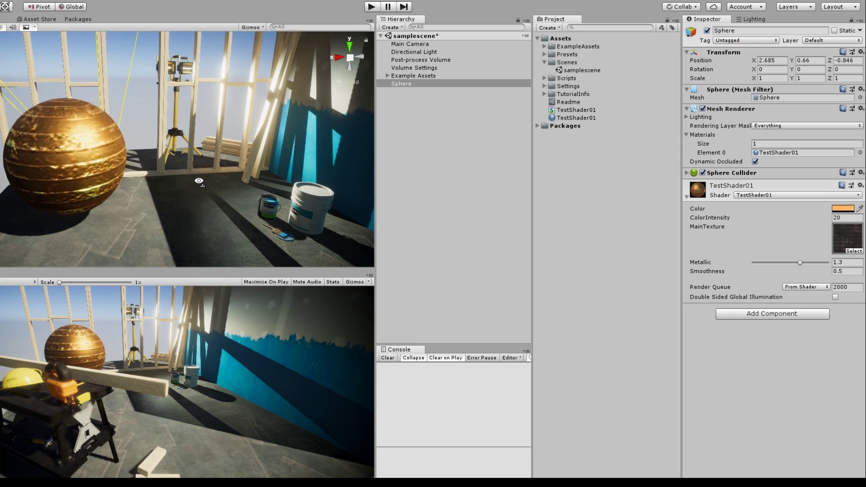
Add a Vector 1 node with X set to 2 and connect it to Normal Create's Strength input
type("no")
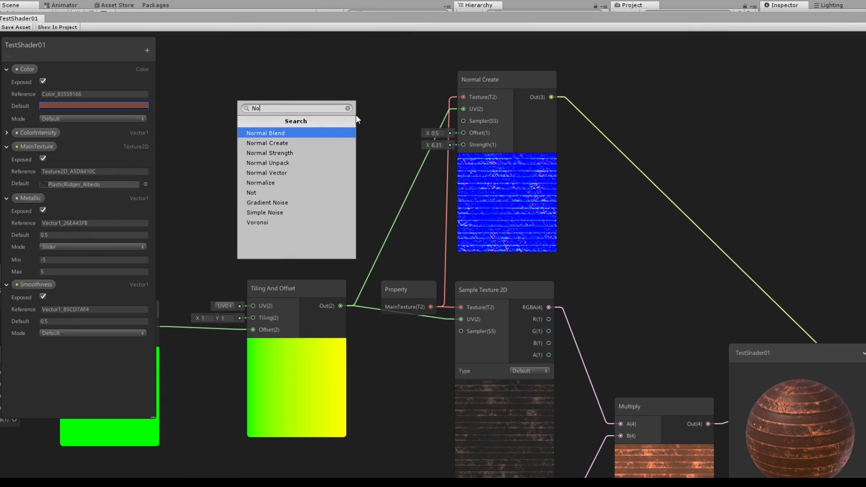
key("BackSpace")
key("BackSpace")
type("vec")
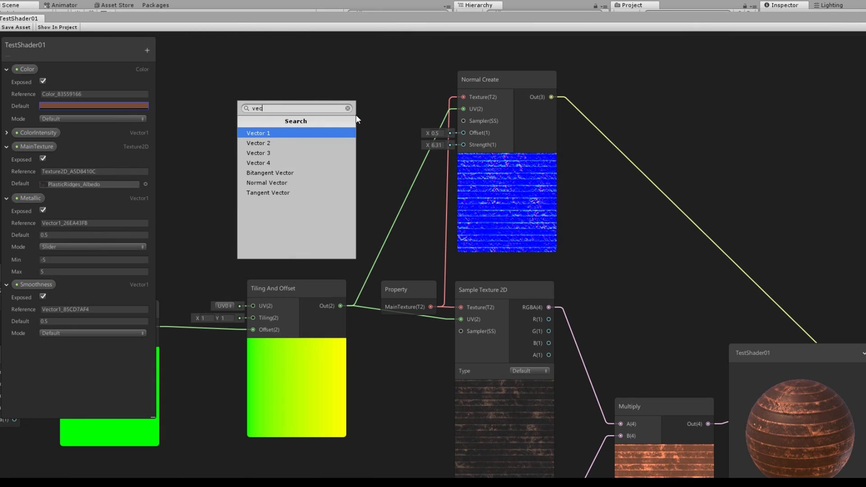
key("Return")
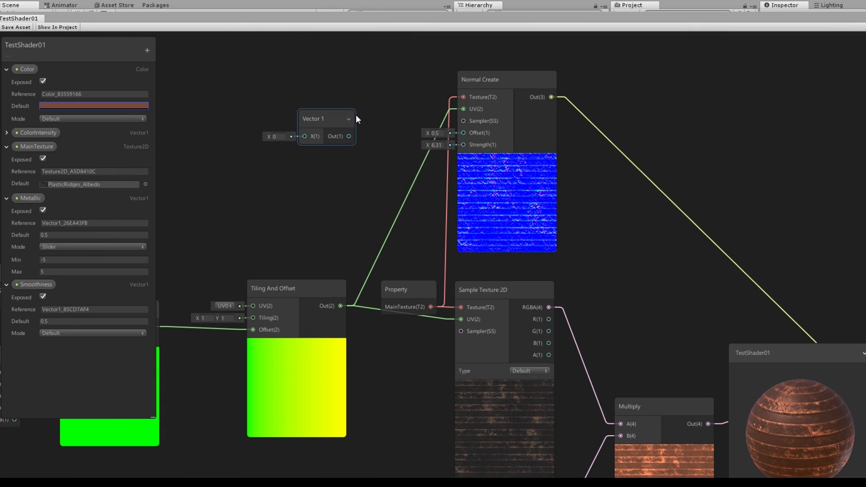
left_click_drag(355, 136, 462, 145)
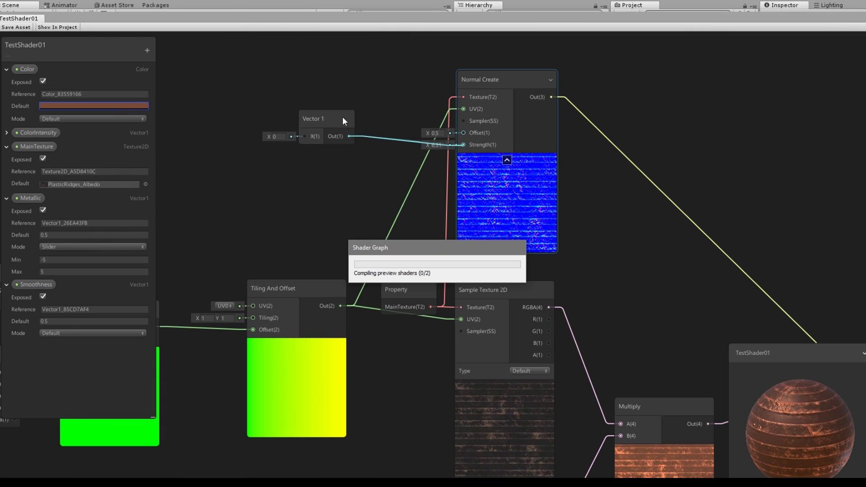
left_click(279, 136)
type("2")
Convert the Vector 1 node to a property named NormalStrength and place it below ColorIntensity in the property list
left_click_drag(326, 120, 368, 132)
right_click(359, 132)
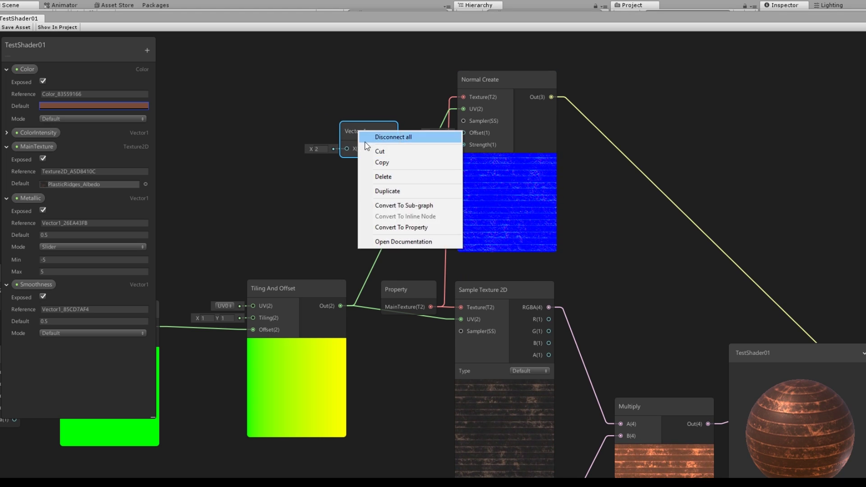
left_click(393, 227)
double_click(30, 346)
type("NormalStrength")
key("Return")
left_click_drag(35, 350, 38, 139)
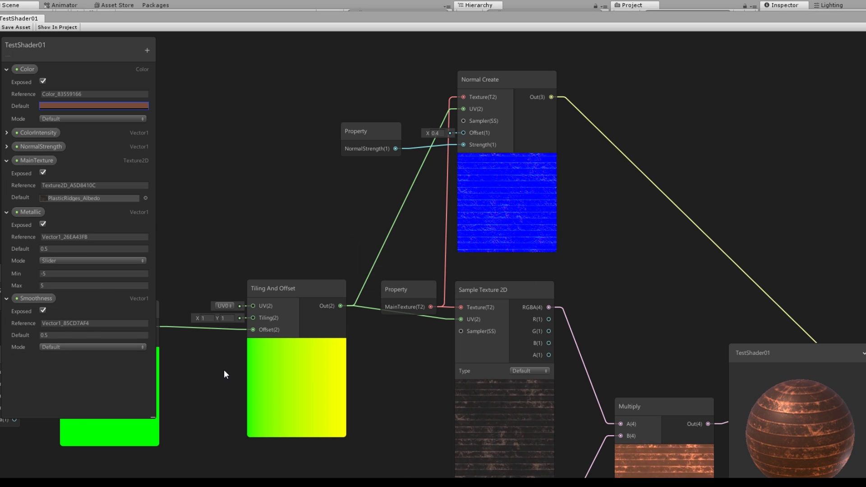
Convert the Vector 2 node feeding the Time multiplication into a property
scroll(223, 370, "down", 1)
middle_click_drag(234, 368, 570, 330)
middle_click_drag(335, 277, 372, 272)
scroll(372, 272, "up", 1)
right_click(391, 250)
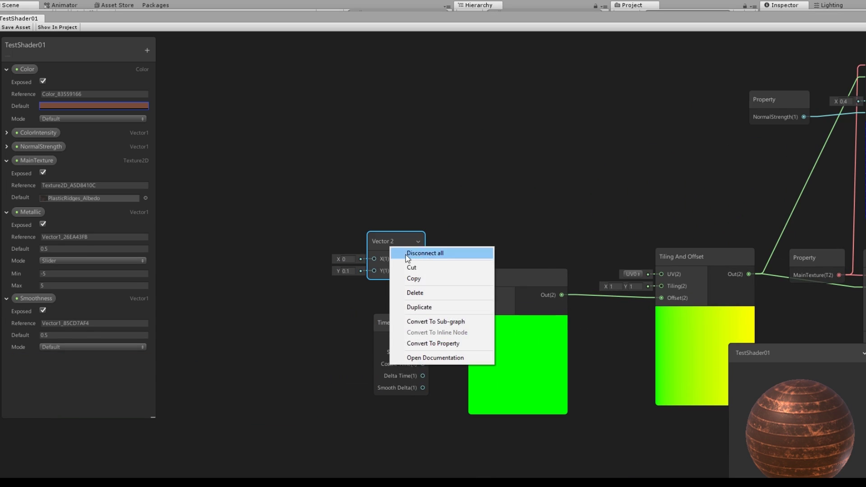
left_click(426, 343)
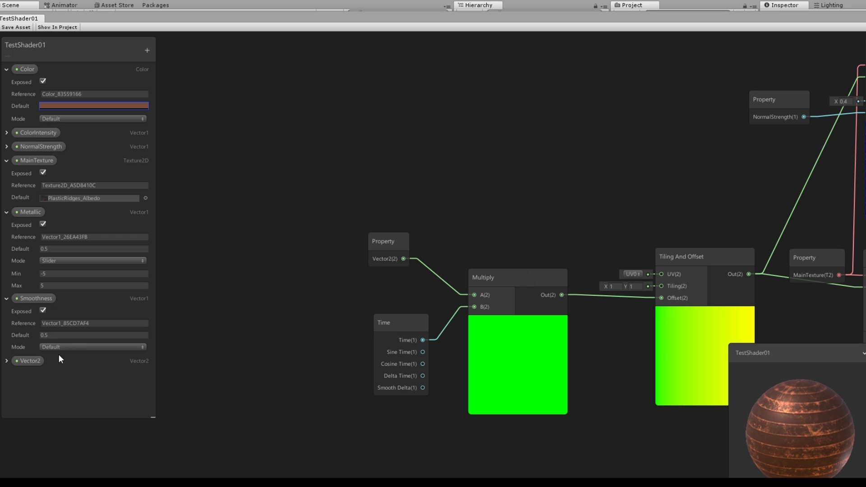
Rename the new Vector2 property ScrollSpeed and place it below NormalStrength in the property list
double_click(40, 356)
type("ScrollSpeed")
key("Return")
left_click_drag(31, 364, 25, 153)
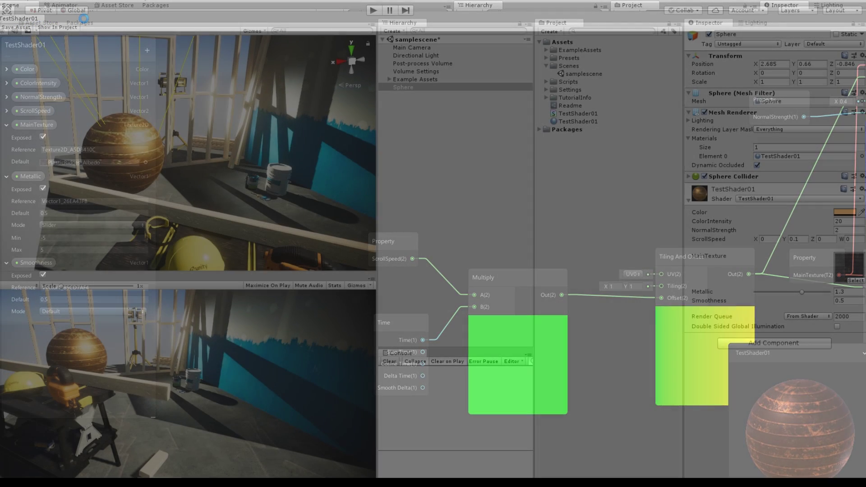